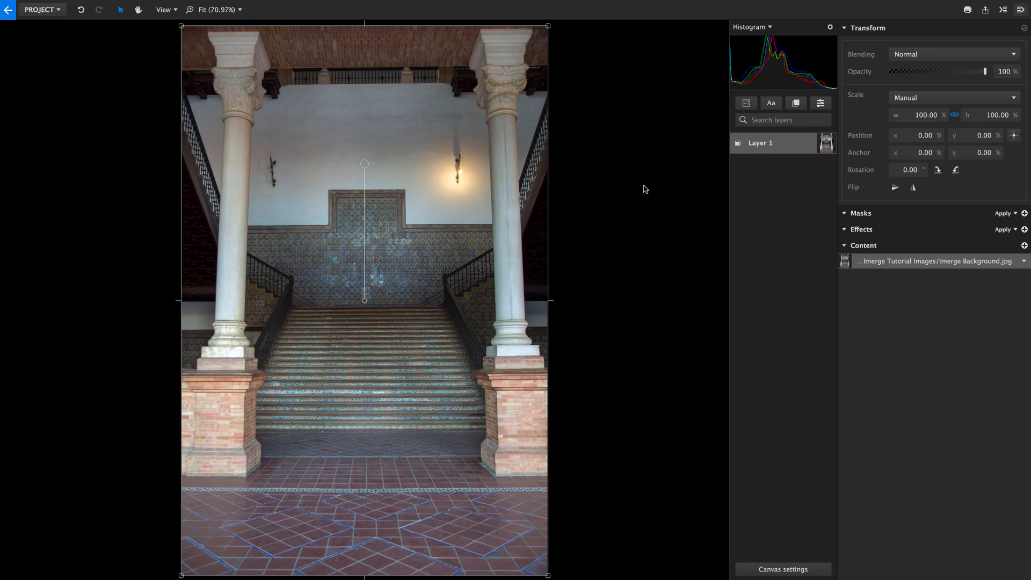
Import 0C7A8259.jpg and 0C7A8348.jpg from the Imerge Tutorial Images folder together as a single layer
key(super+i)
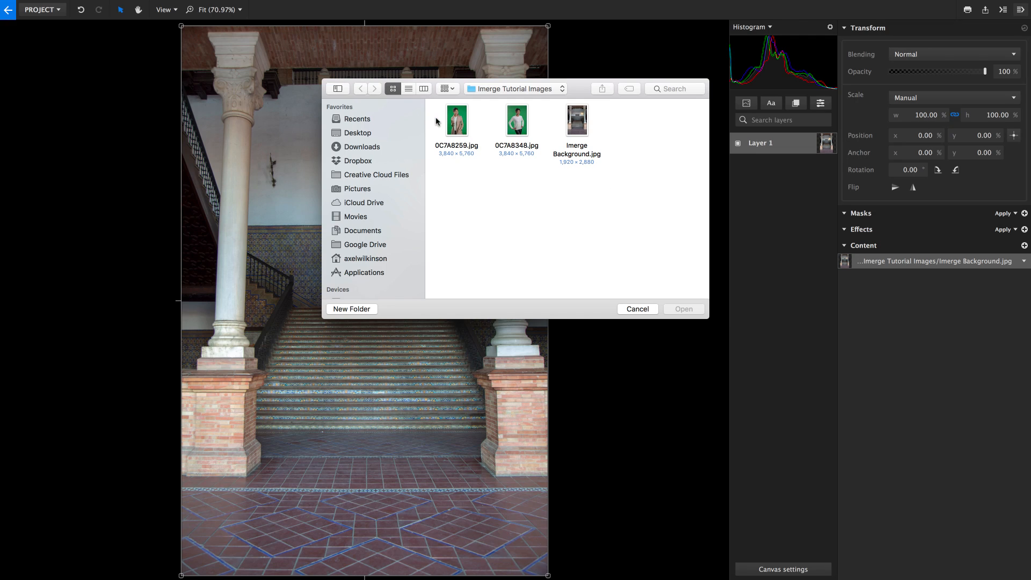
drag(437, 120, 535, 123)
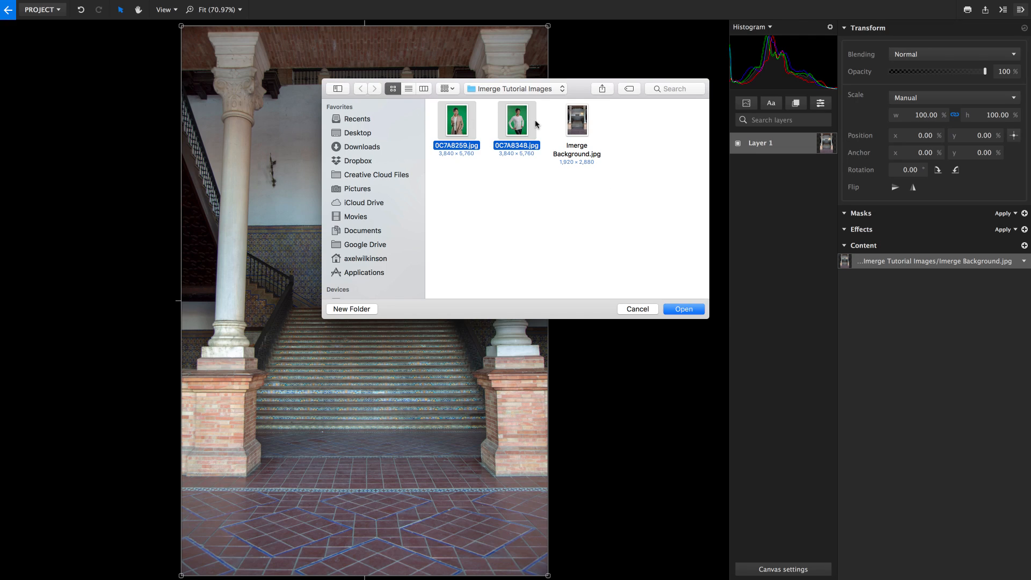
click(683, 309)
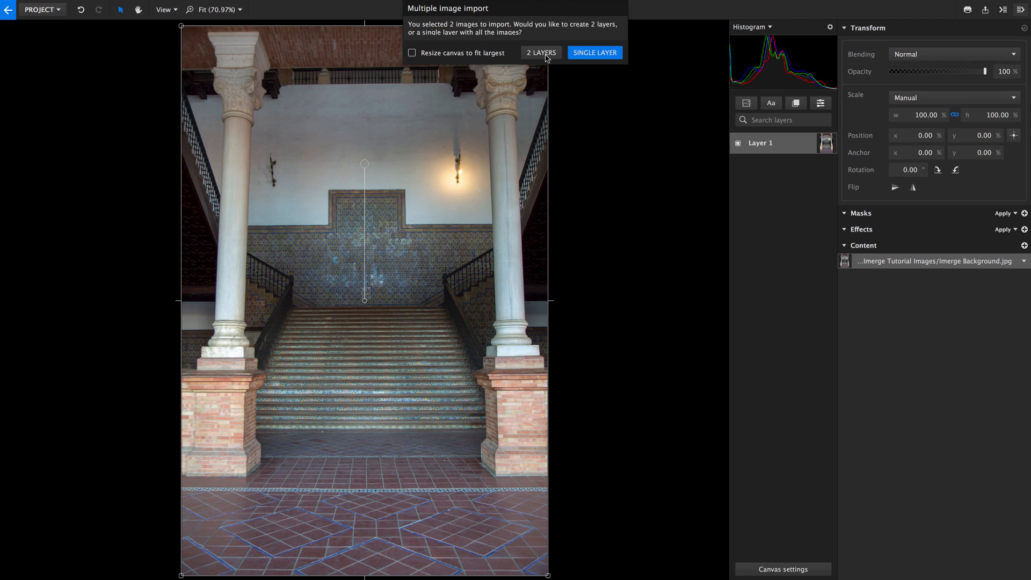
click(614, 53)
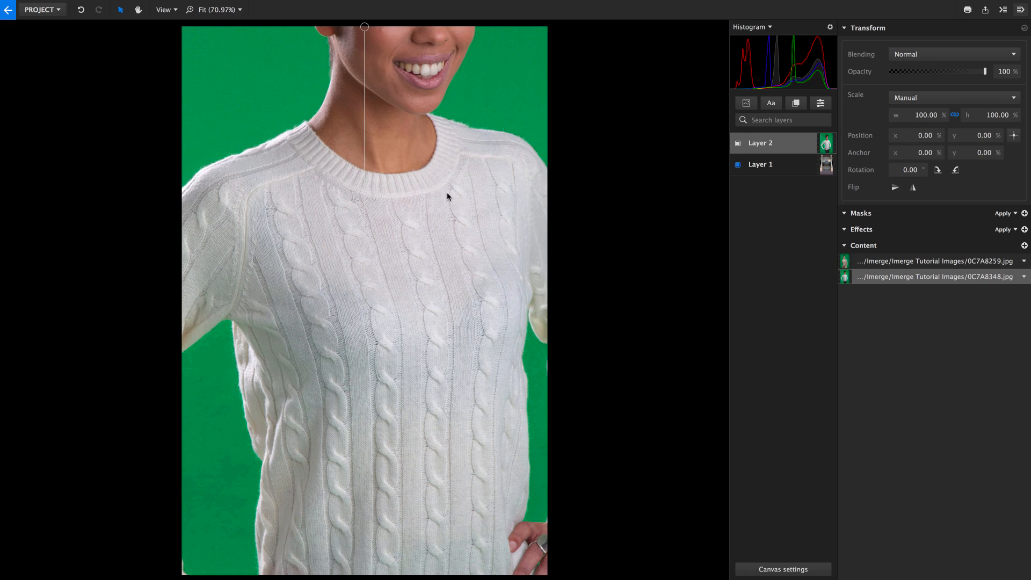
Compare Layer 2's content images 0C7A8259.jpg and 0C7A8348.jpg, and inspect the content of Layer 1
click(880, 260)
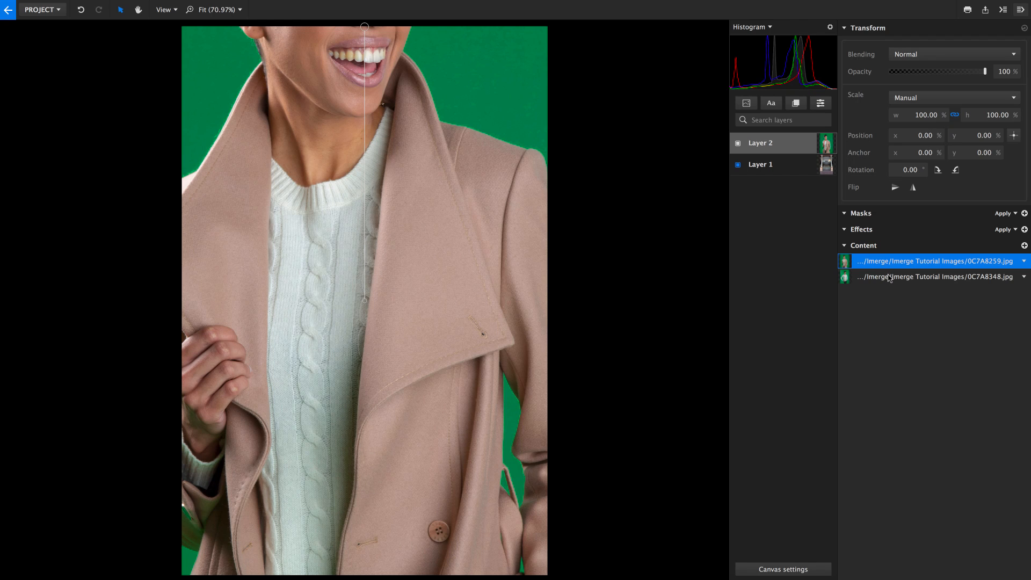
click(889, 277)
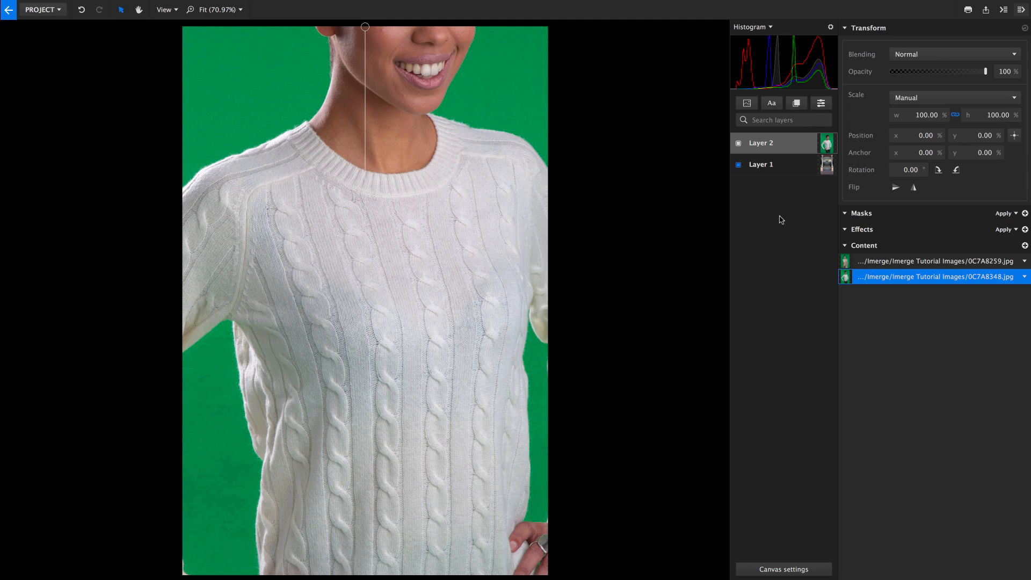
click(781, 165)
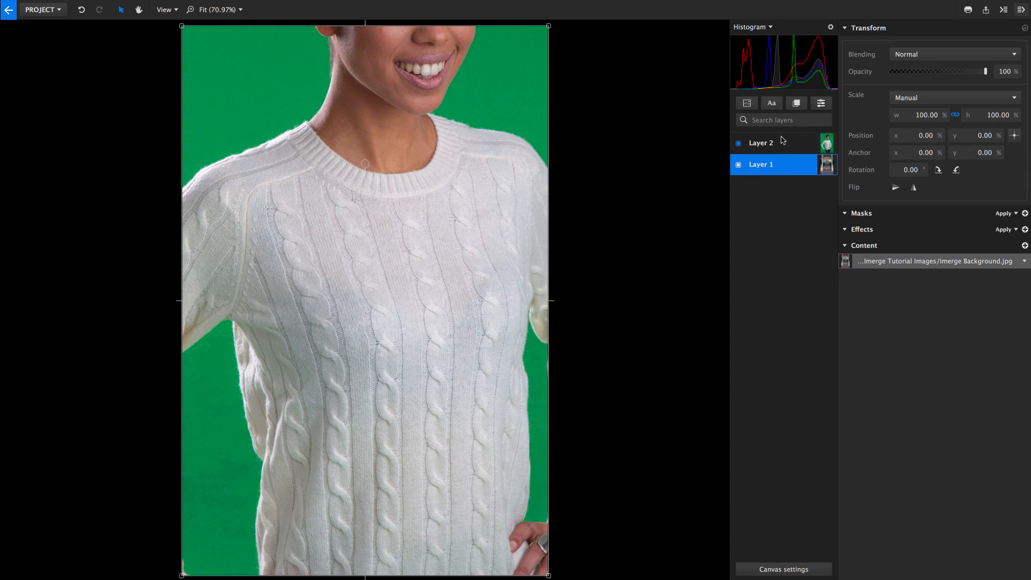
Set the scale of Layer 2 to Fit to canvas
click(784, 143)
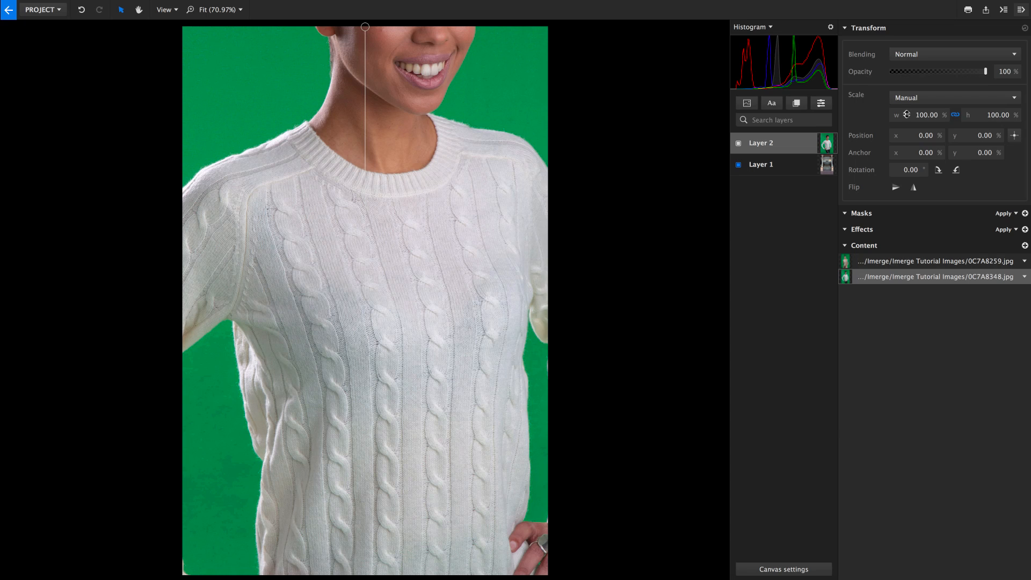
click(958, 98)
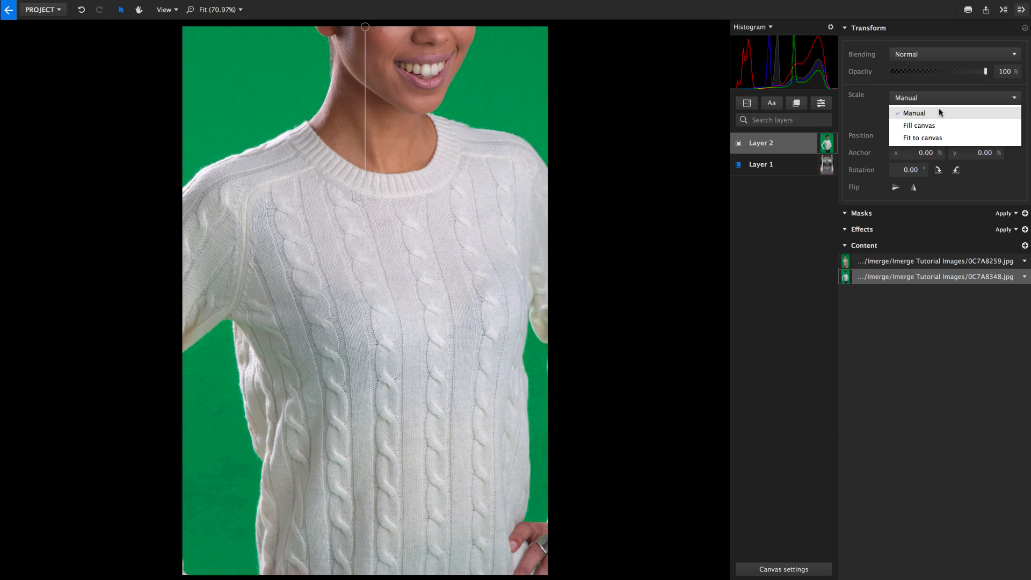
click(924, 137)
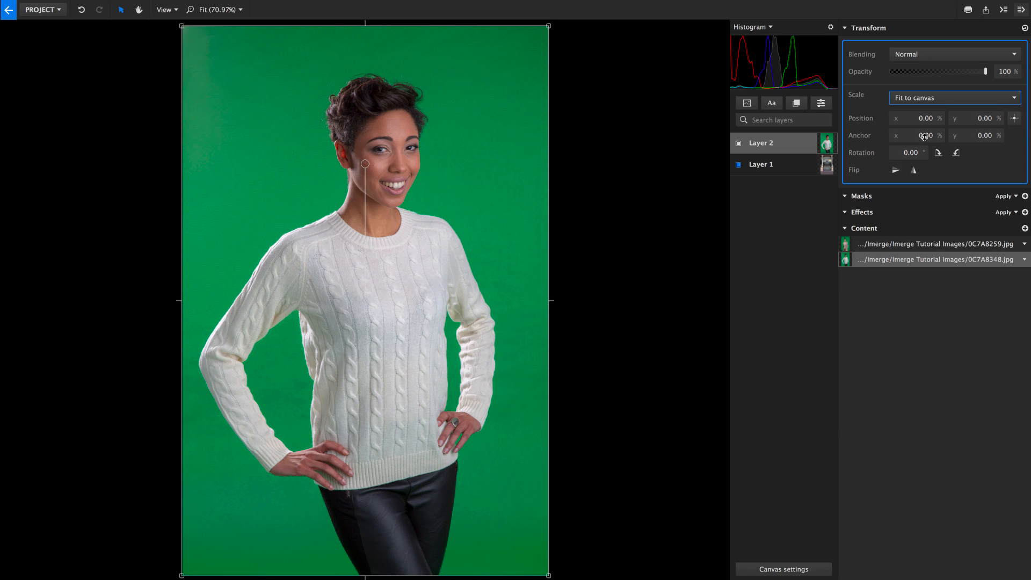
Switch Layer 2 between 0C7A8259.jpg and 0C7A8348.jpg to compare both photos under the shared transform settings
click(911, 245)
click(910, 259)
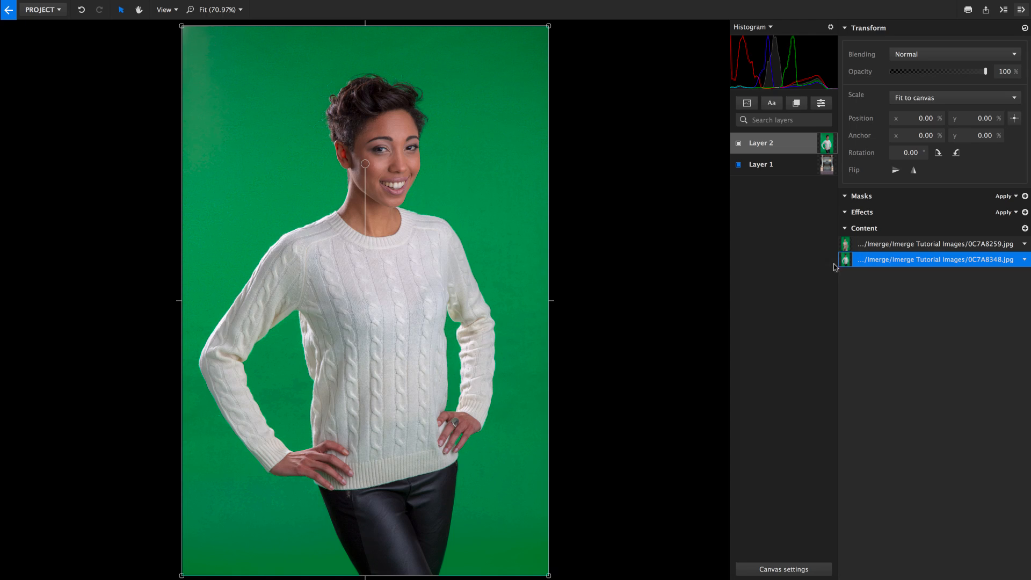
click(931, 244)
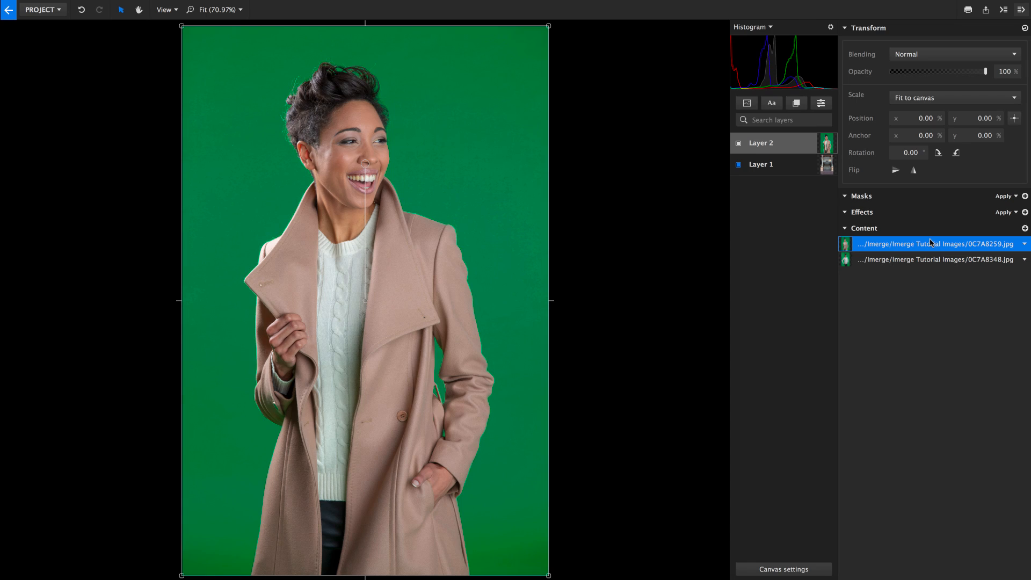
click(934, 261)
click(861, 30)
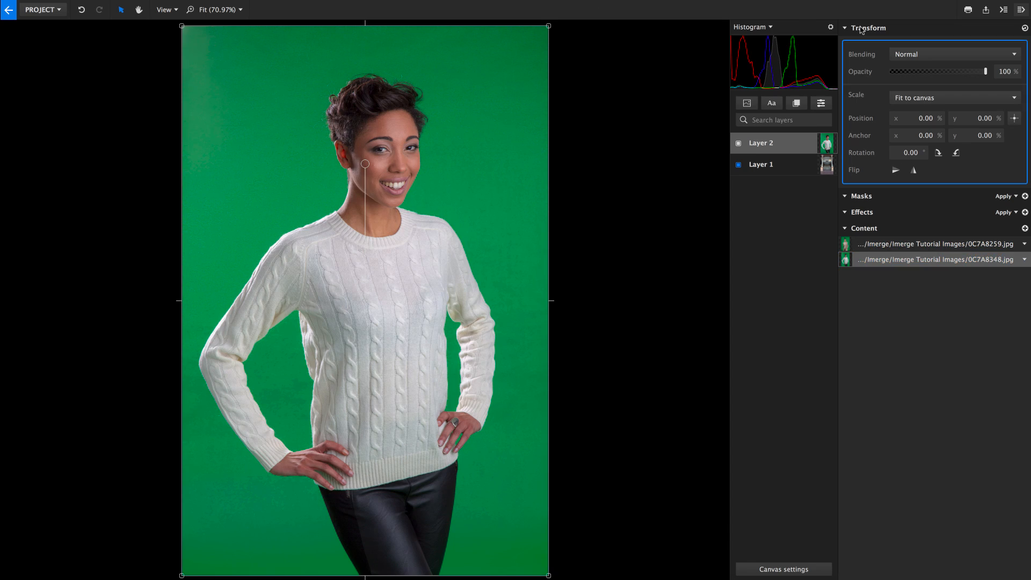
click(861, 30)
Hide Layer 2 and import 0C7A8259.jpg and 0C7A8348.jpg again as two separate layers
click(738, 144)
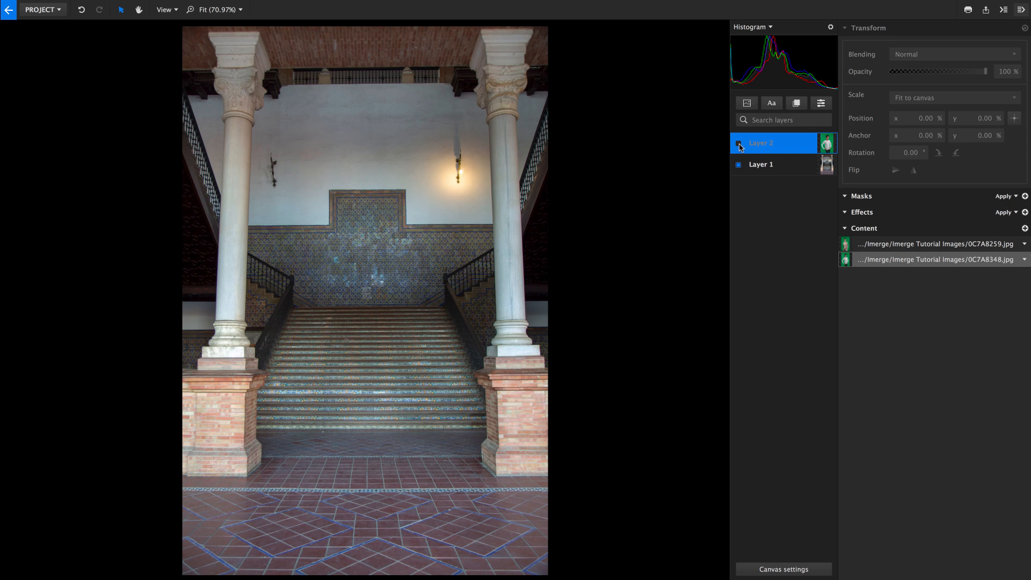
double_click(762, 183)
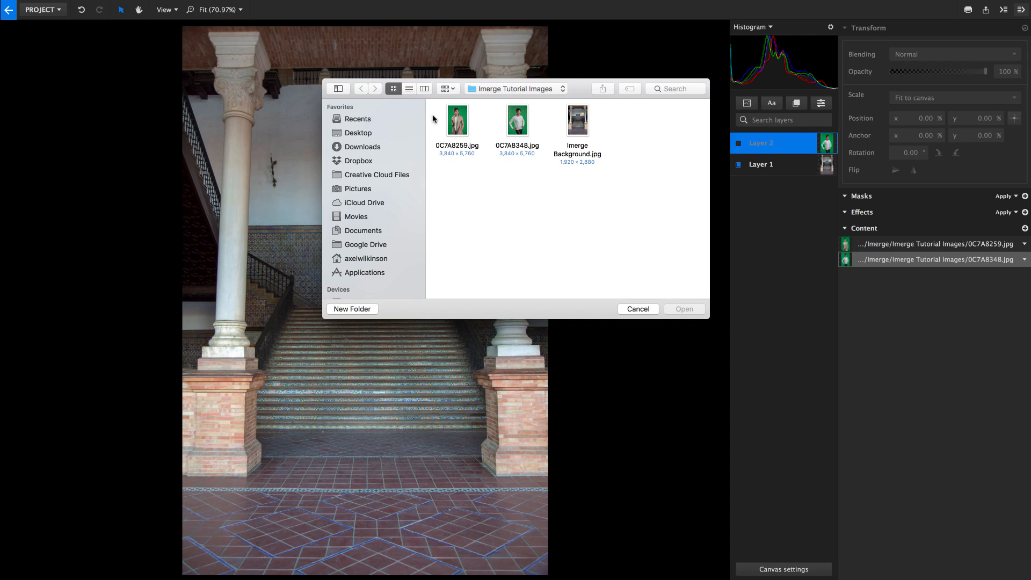
drag(433, 115, 529, 122)
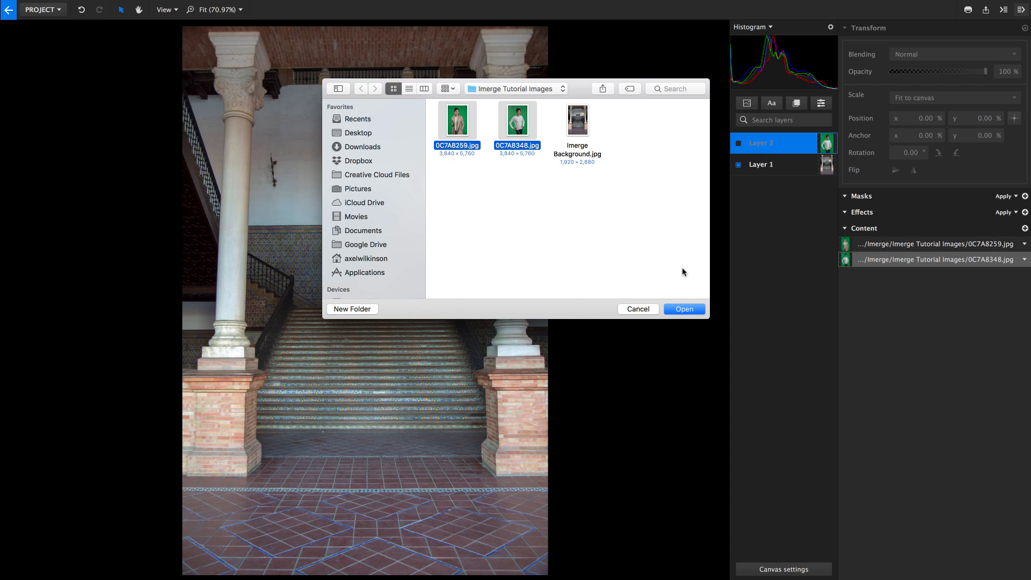
click(685, 309)
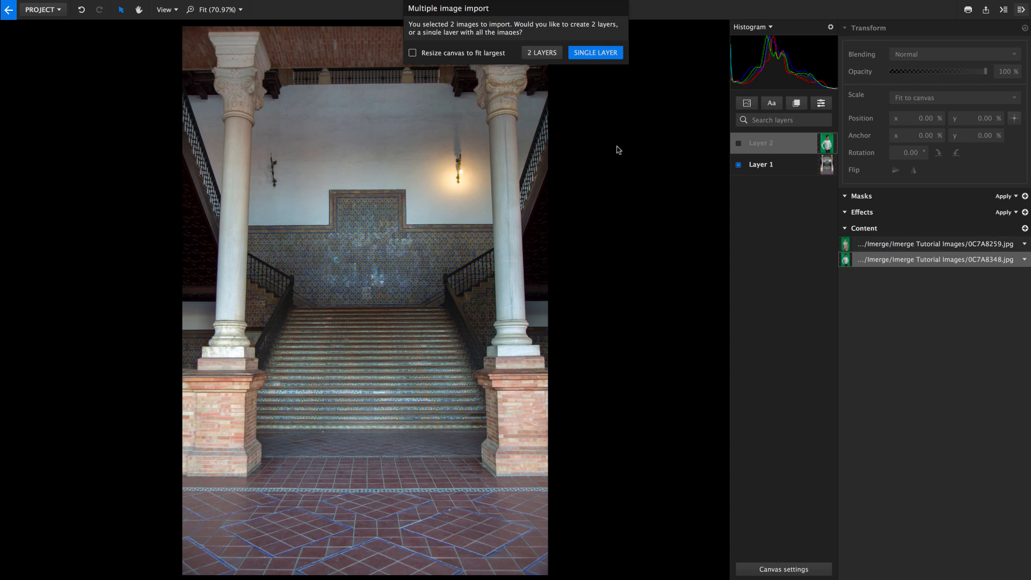
click(542, 53)
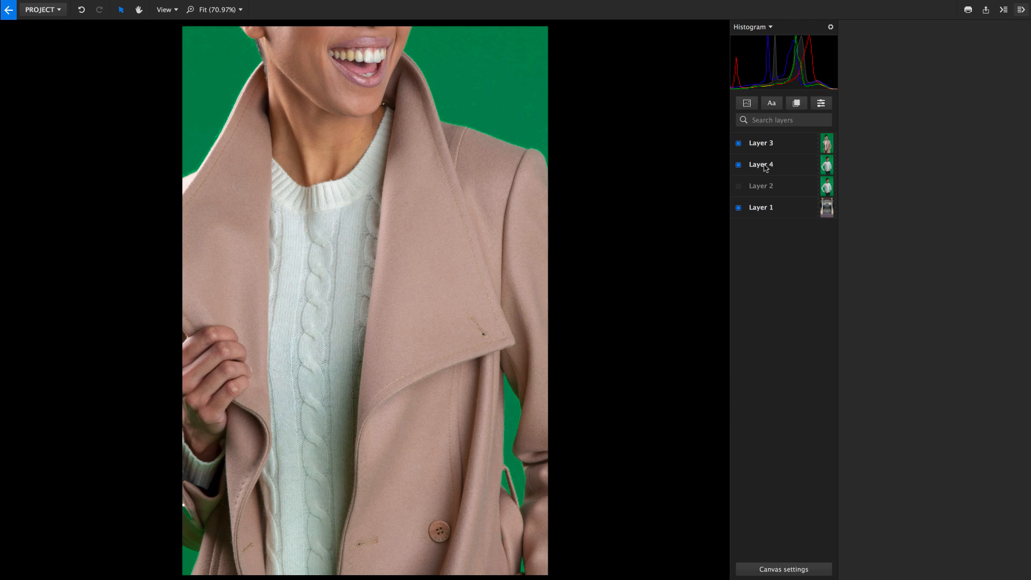
Move the 0C7A8348.jpg layer to about x 157.93%, y 91.78% and the 0C7A8259.jpg layer to about x -122.11%, y 63.99%
click(762, 162)
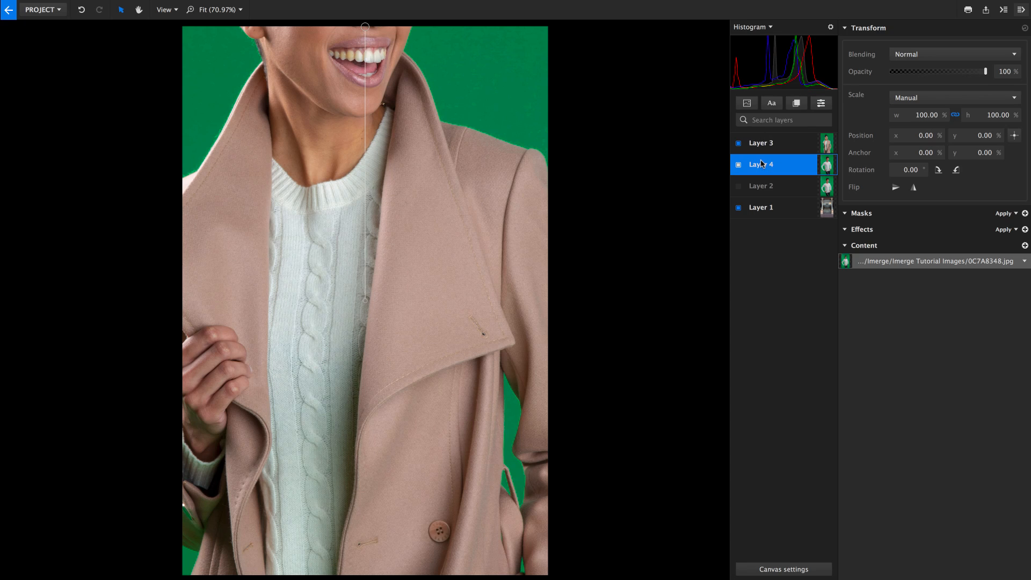
drag(397, 246, 686, 498)
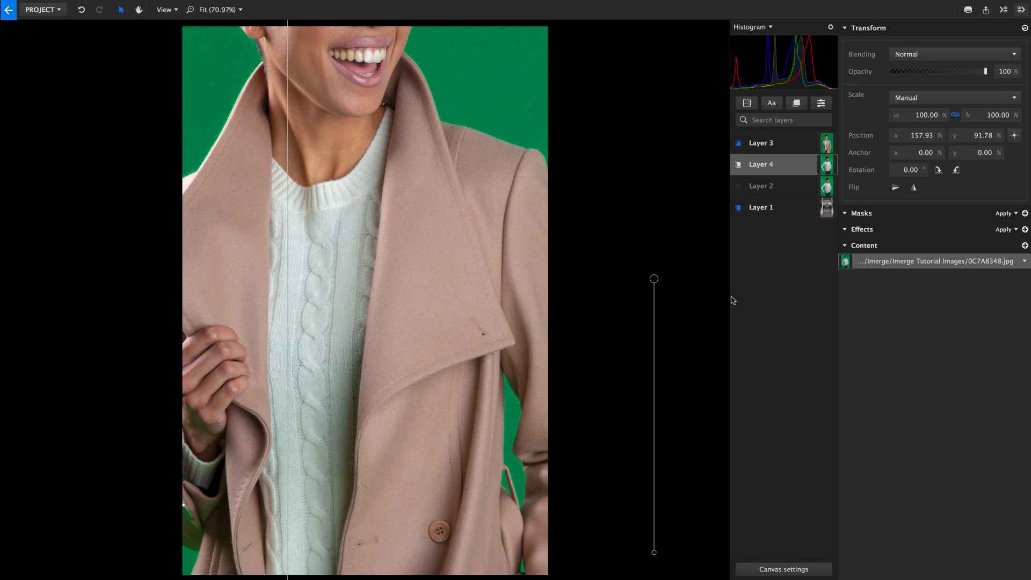
click(765, 143)
drag(450, 117, 232, 290)
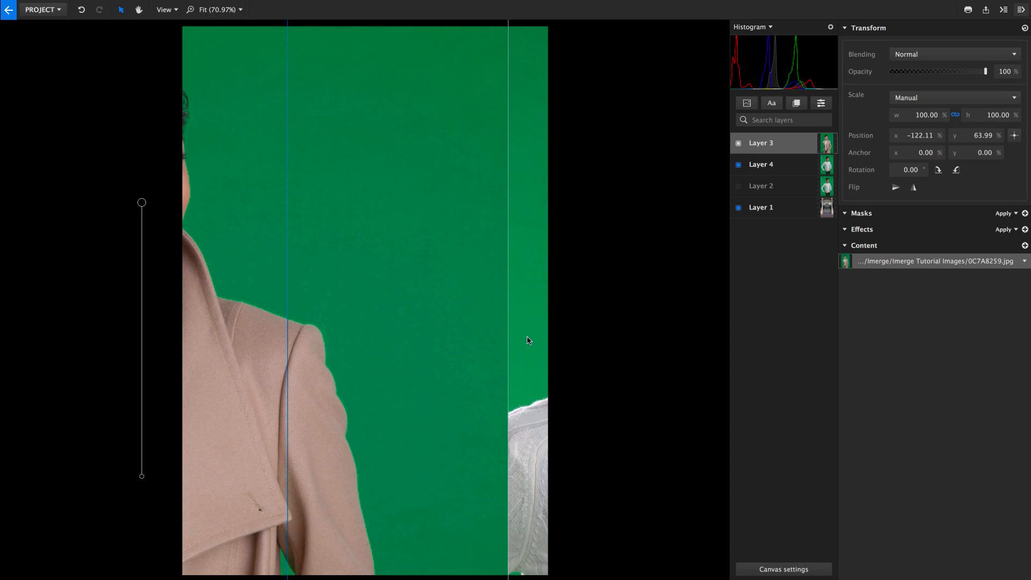
Delete the two separately imported photo layers, Layer 3 and Layer 4
click(766, 143)
click(766, 166)
key(Delete)
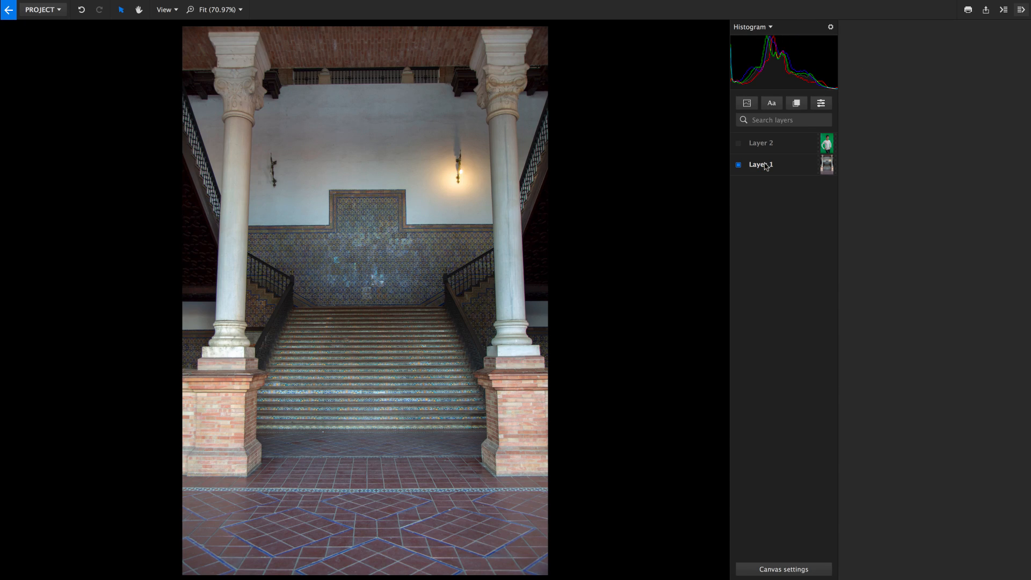
Make Layer 2 visible again and switch its content to 0C7A8259.jpg
click(738, 144)
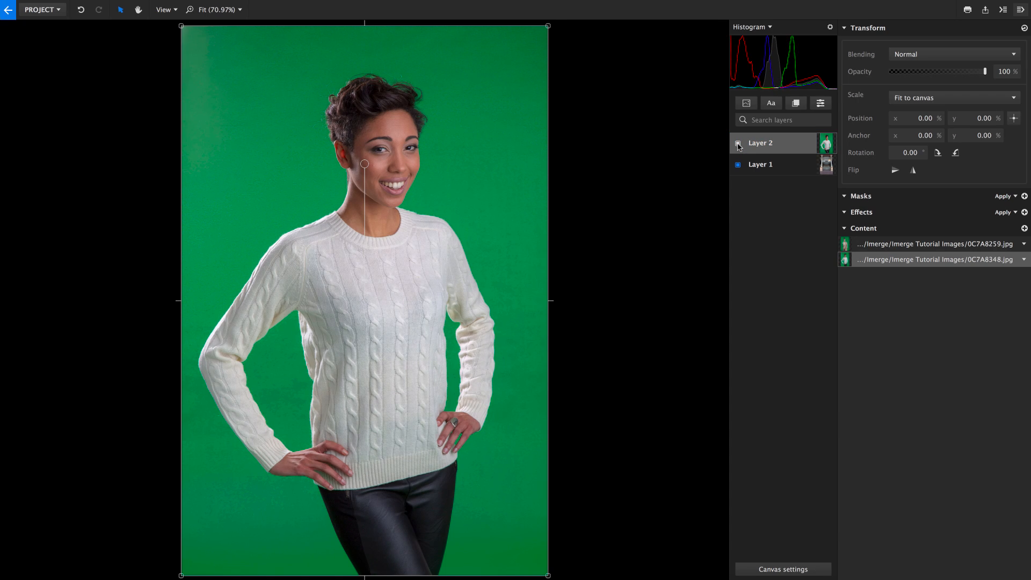
click(904, 246)
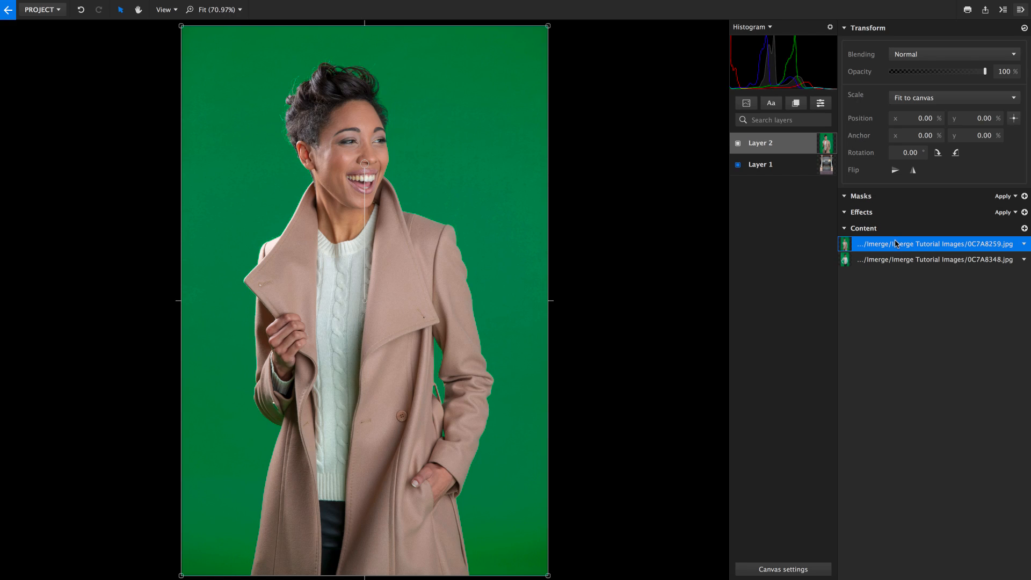
click(776, 145)
click(1024, 212)
click(1024, 212)
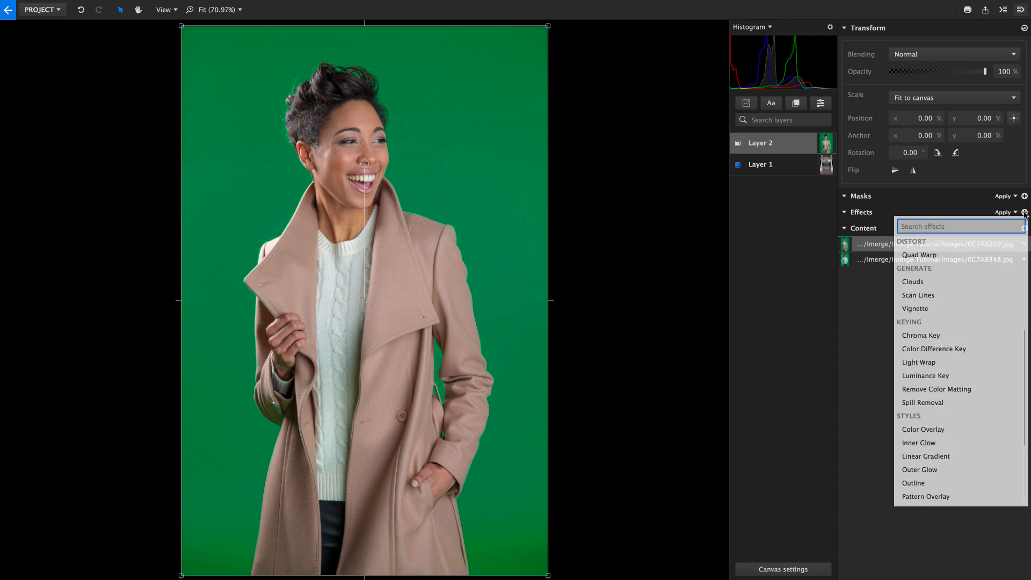
click(1024, 199)
click(1024, 199)
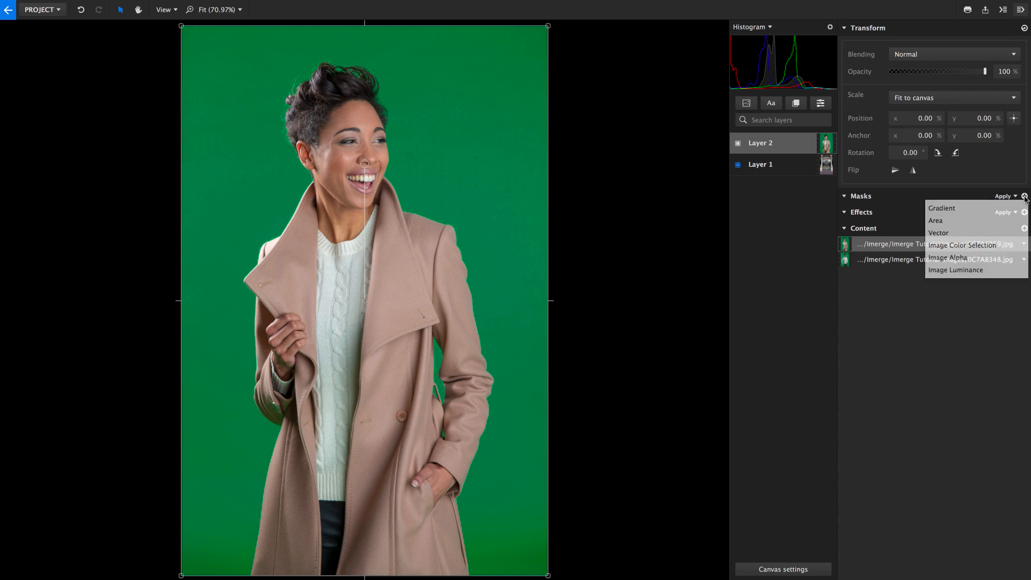
click(1024, 229)
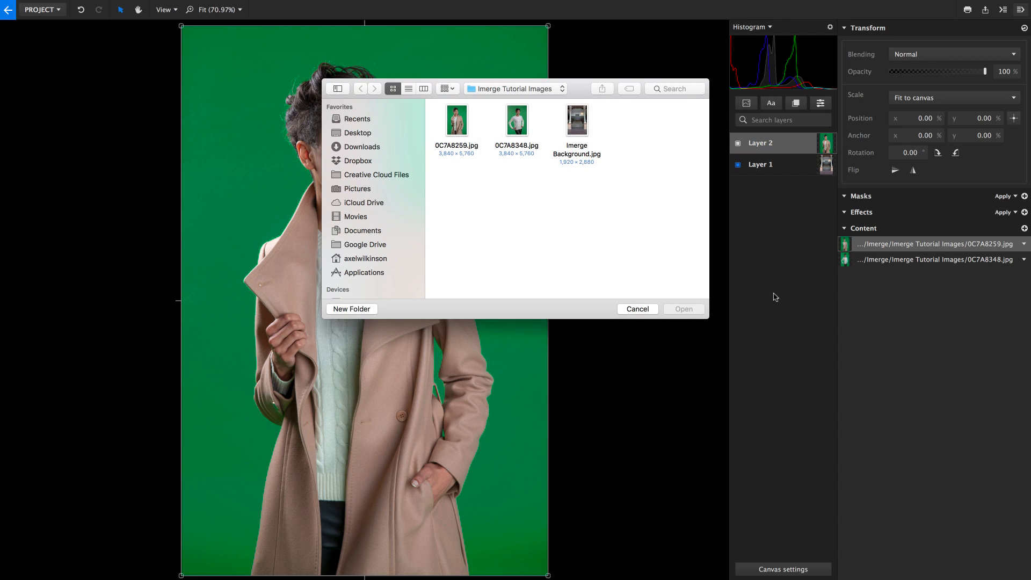
click(635, 312)
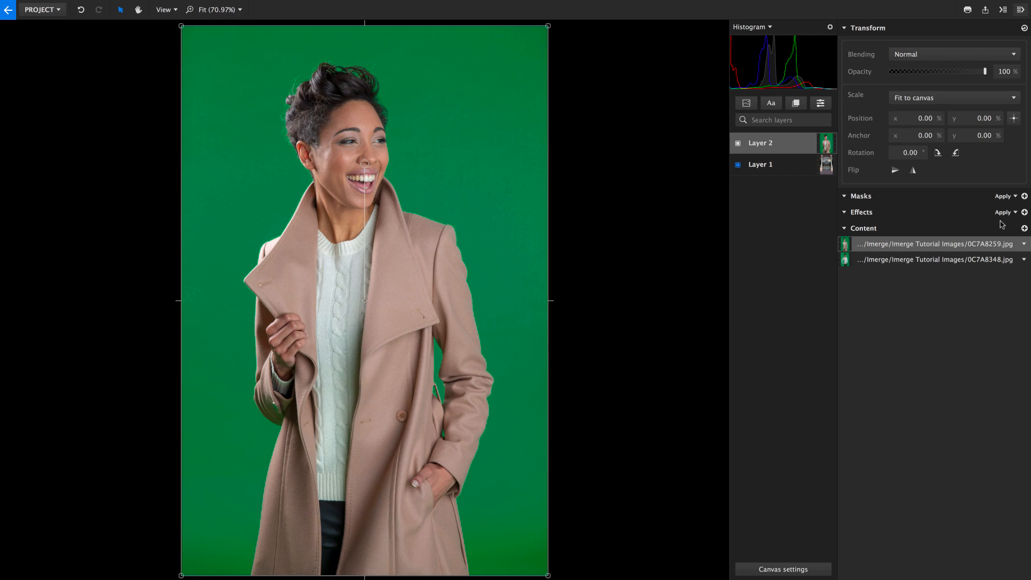
Look through the available effects and add the Chroma Key effect to Layer 2
click(1024, 212)
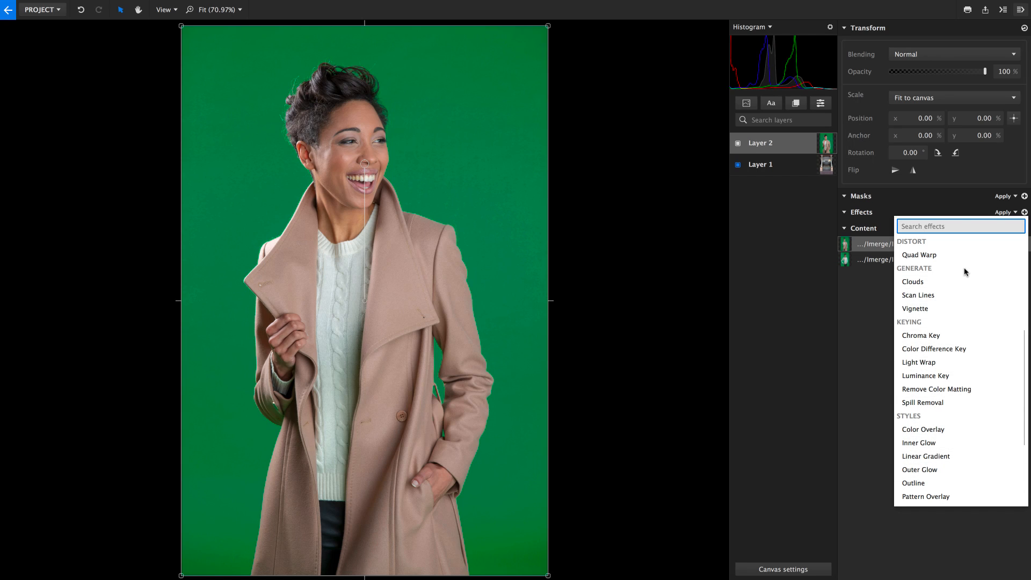
scroll(970, 436, down, 2)
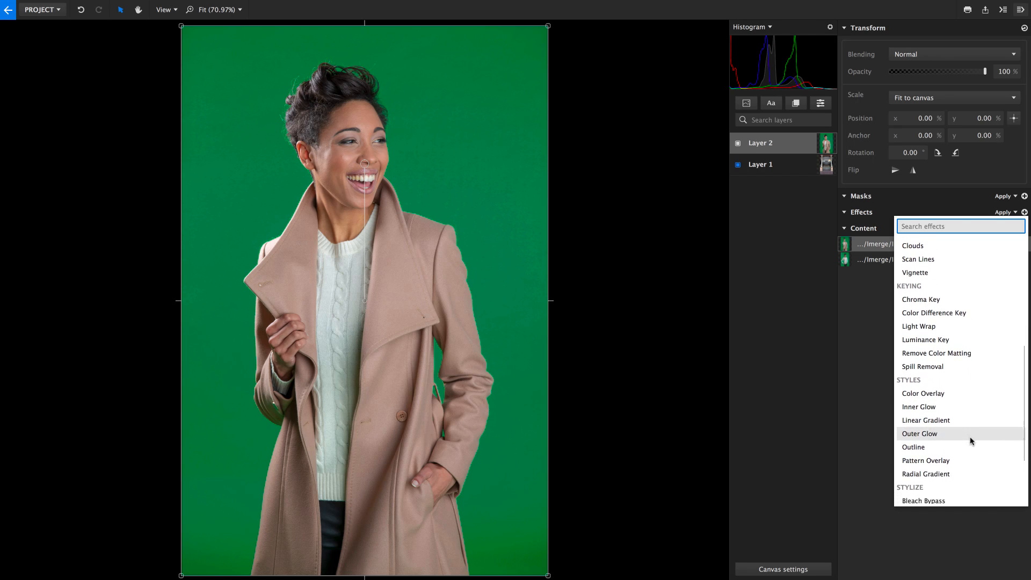
scroll(969, 438, down, 5)
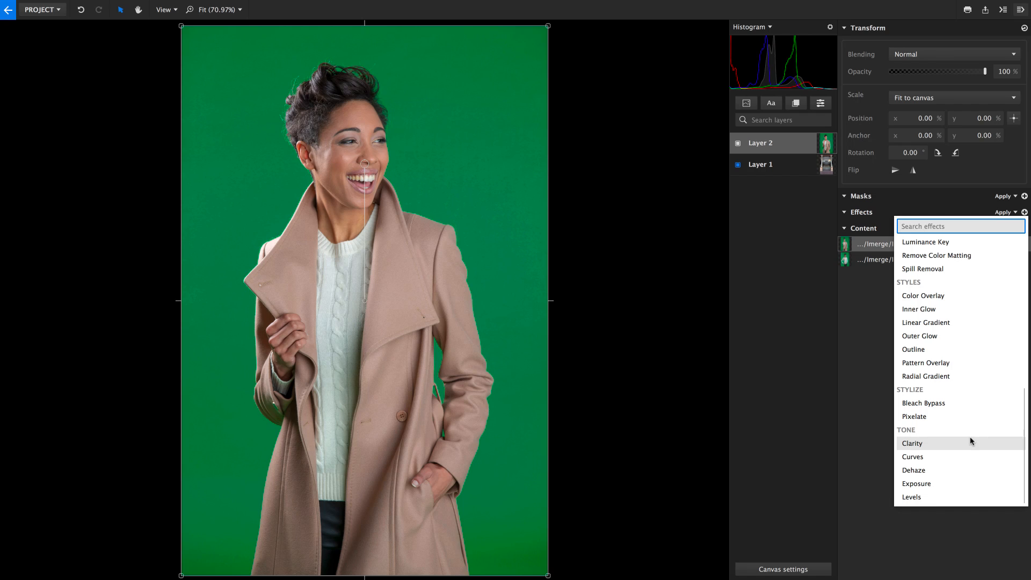
scroll(970, 441, up, 2)
scroll(970, 440, up, 5)
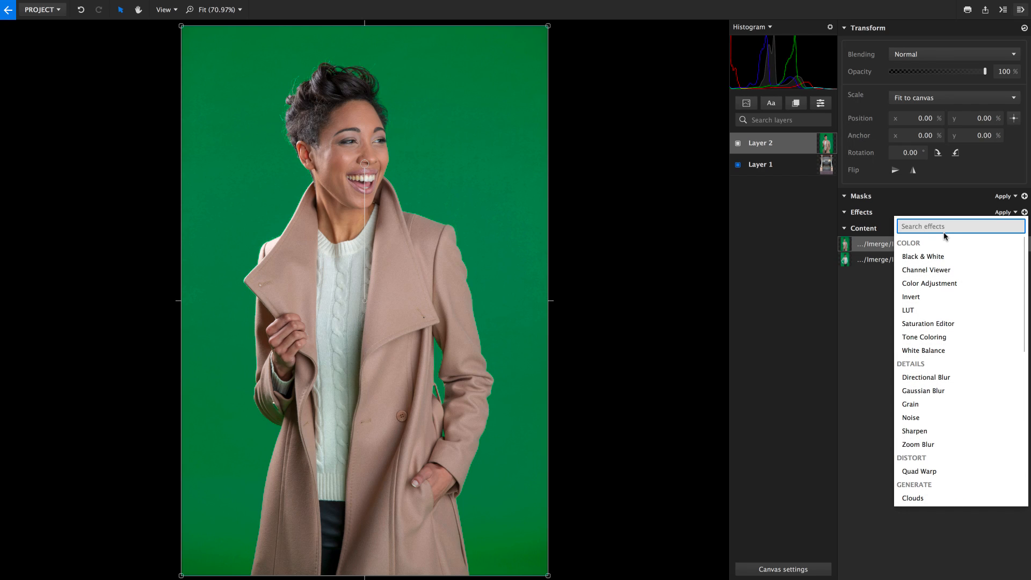
text(chroma)
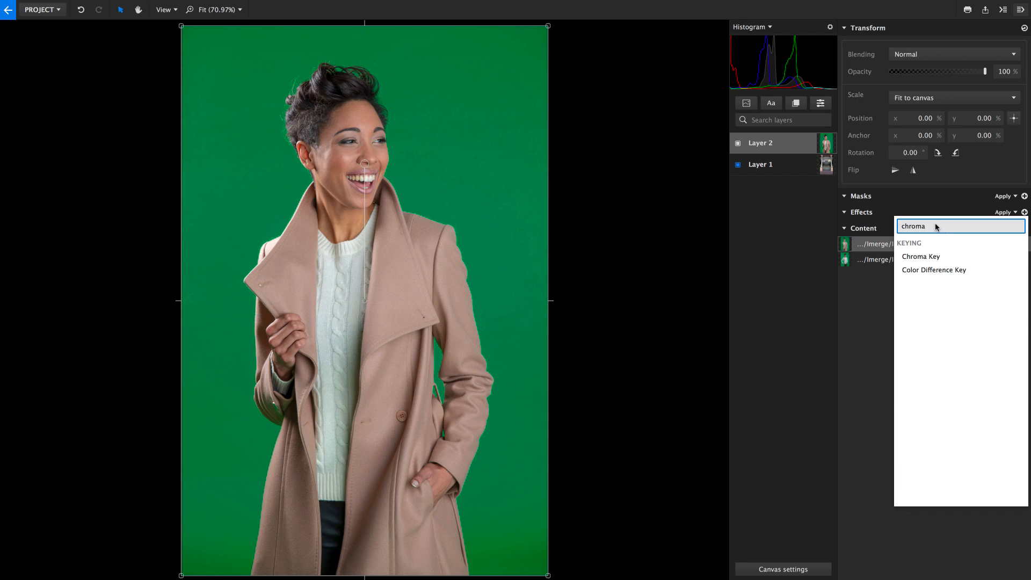
double_click(935, 227)
key(BackSpace)
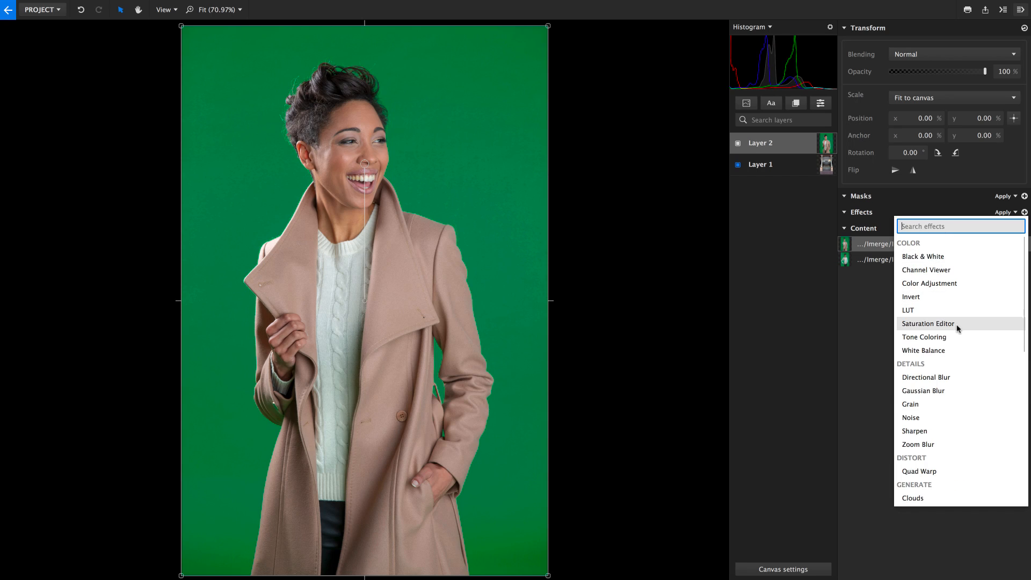
scroll(956, 324, down, 3)
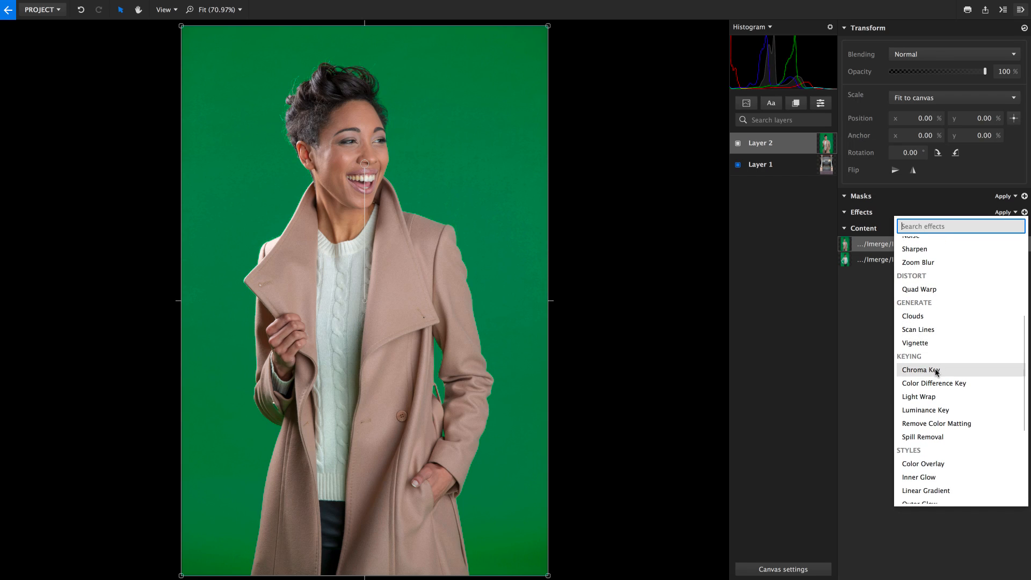
click(946, 371)
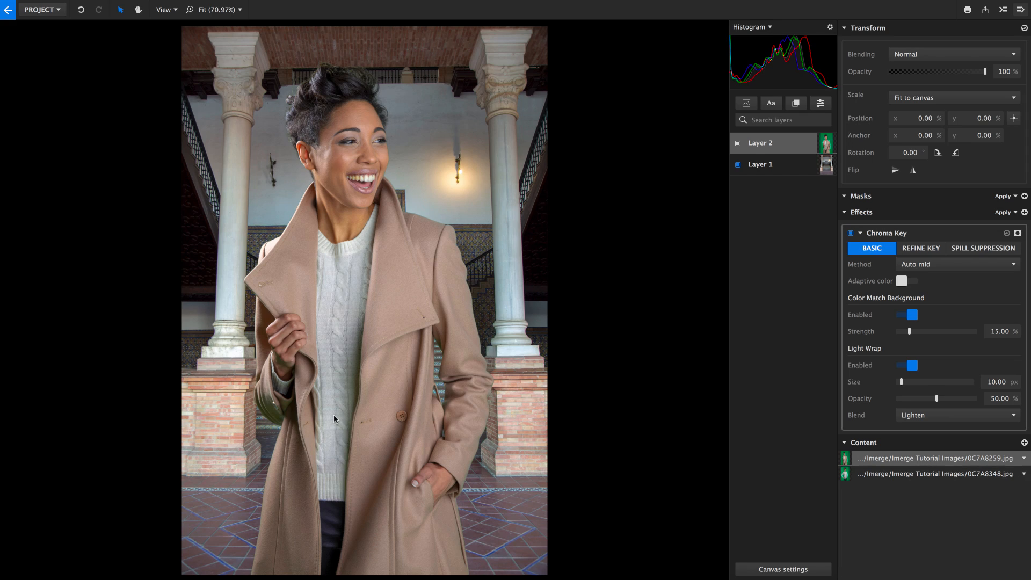
Examine the key in the Chroma Key effect's Refine Key settings, comparing the Status, Matte and Result views
click(936, 249)
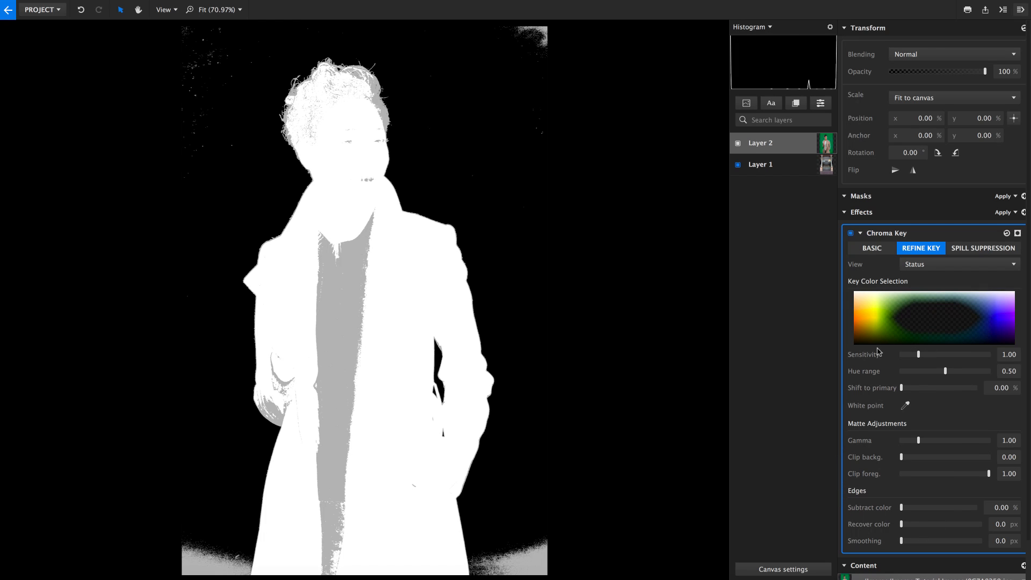
click(947, 266)
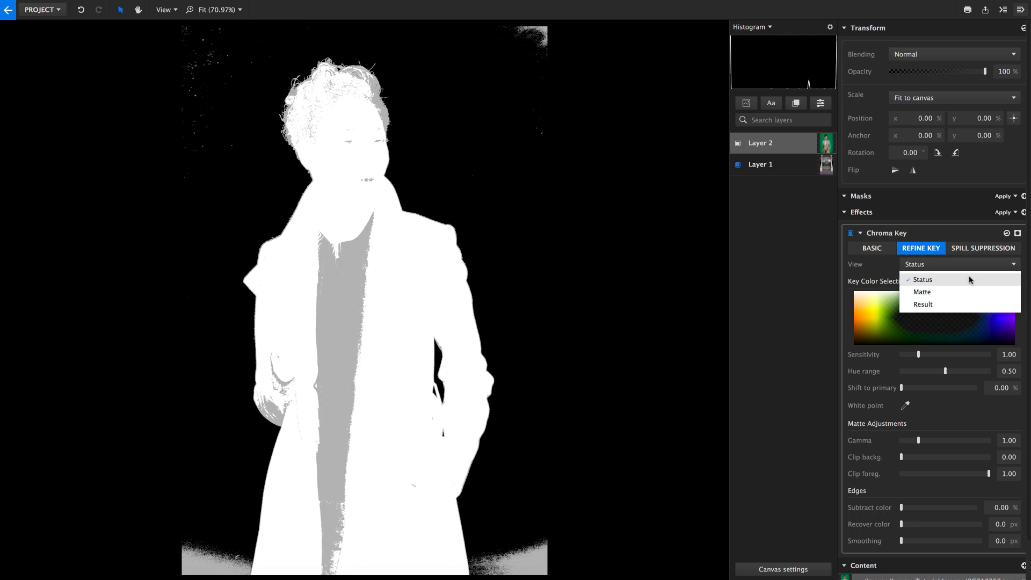
click(624, 253)
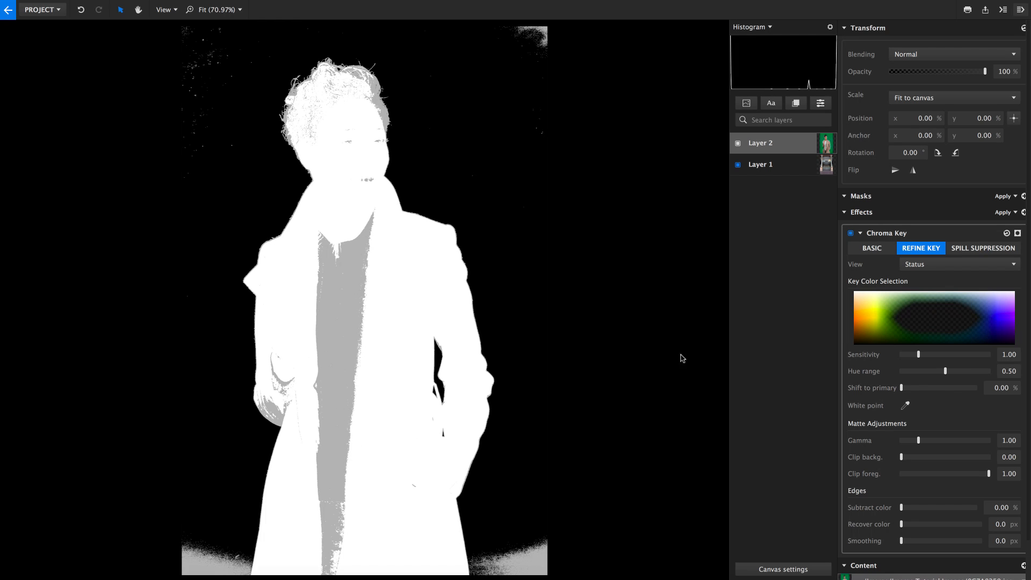
click(1012, 264)
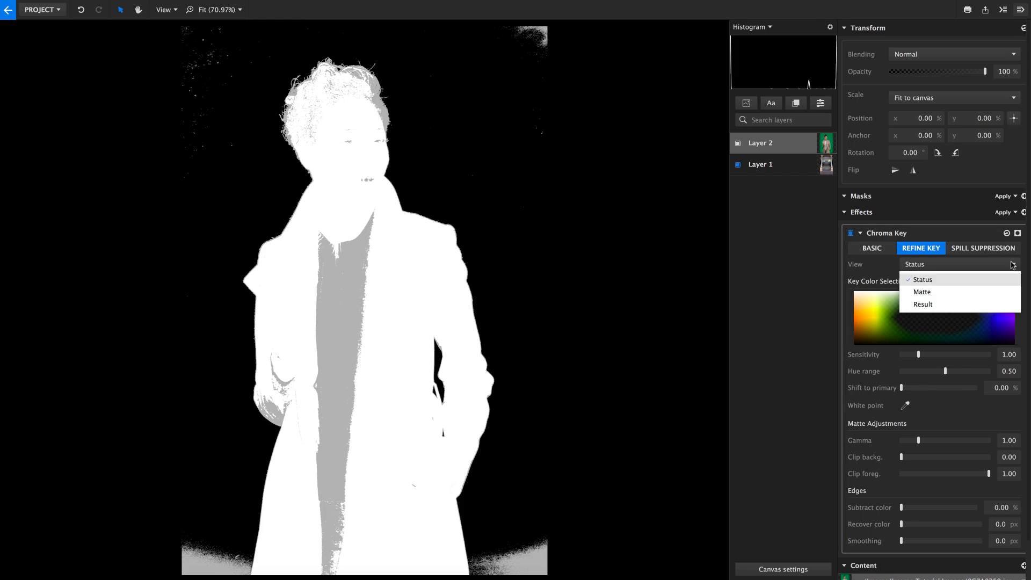
click(941, 295)
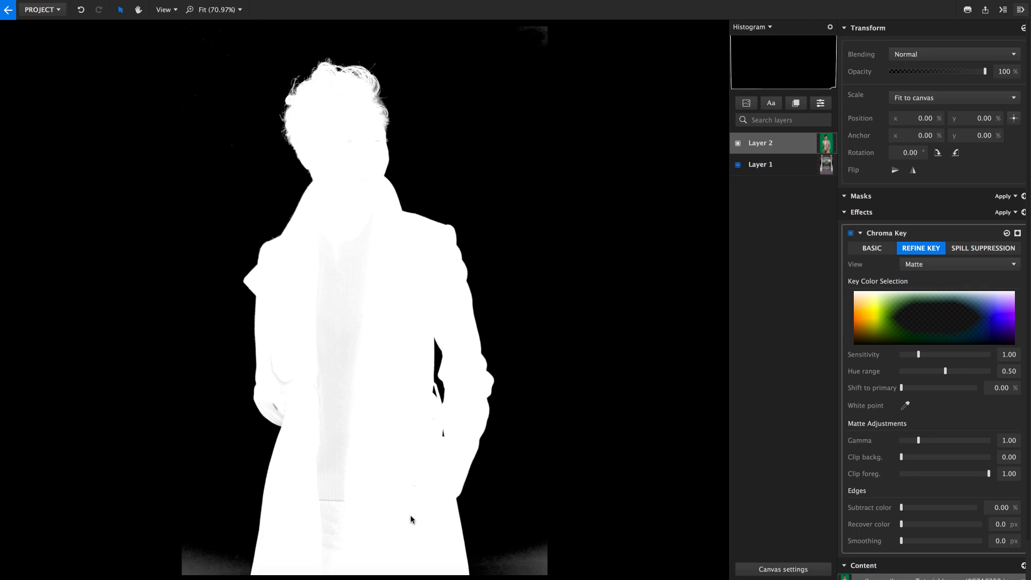
click(1013, 265)
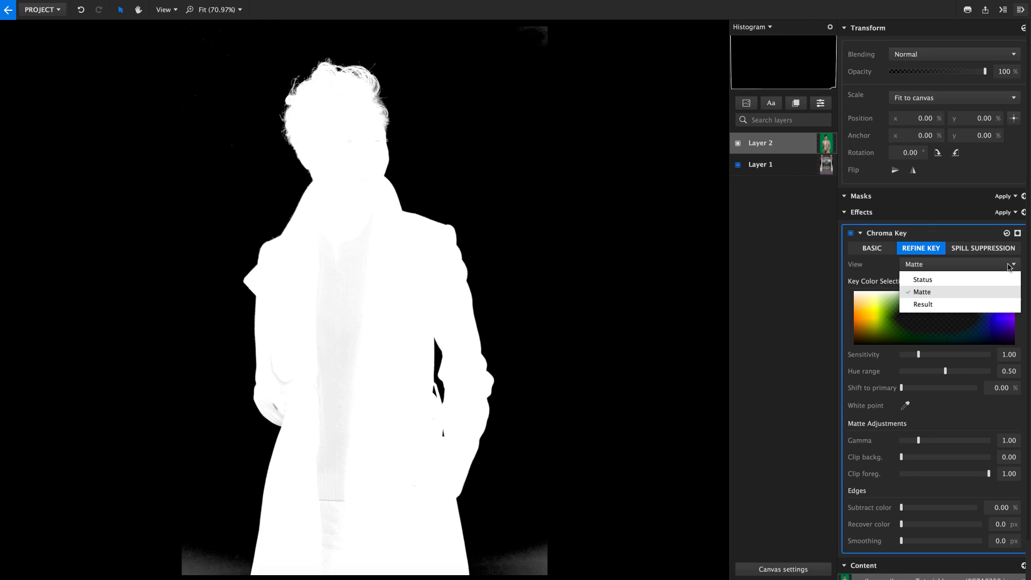
click(970, 280)
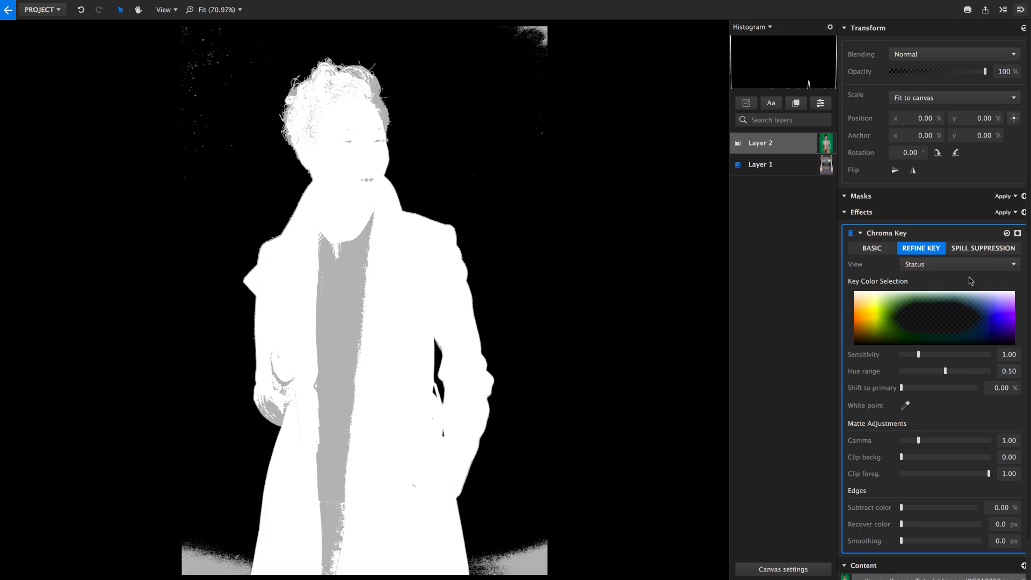
click(1010, 264)
click(952, 292)
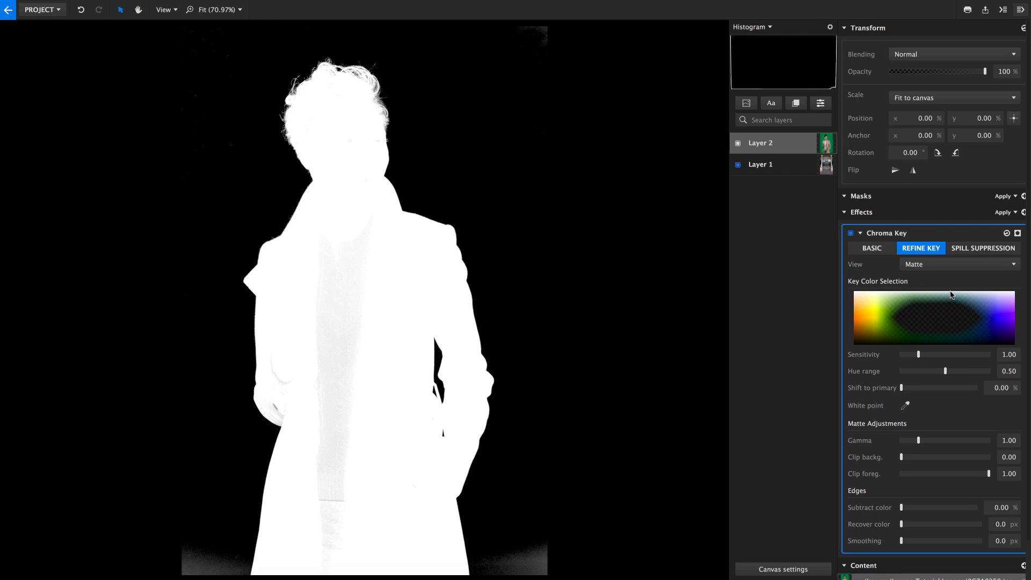
click(977, 264)
click(918, 305)
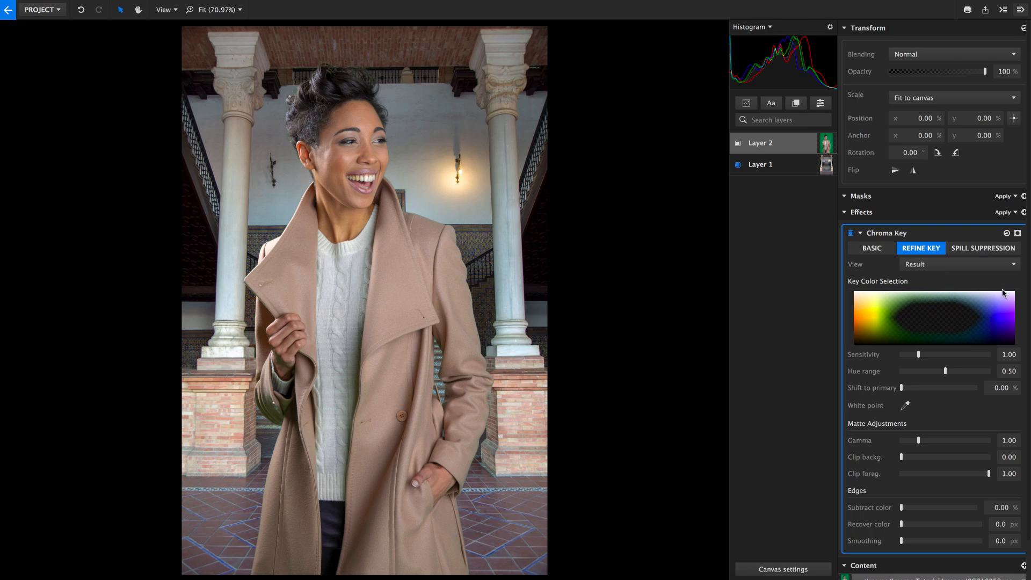
Switch the Refine Key view to Status and set the key's Hue range to 0.00
click(1014, 265)
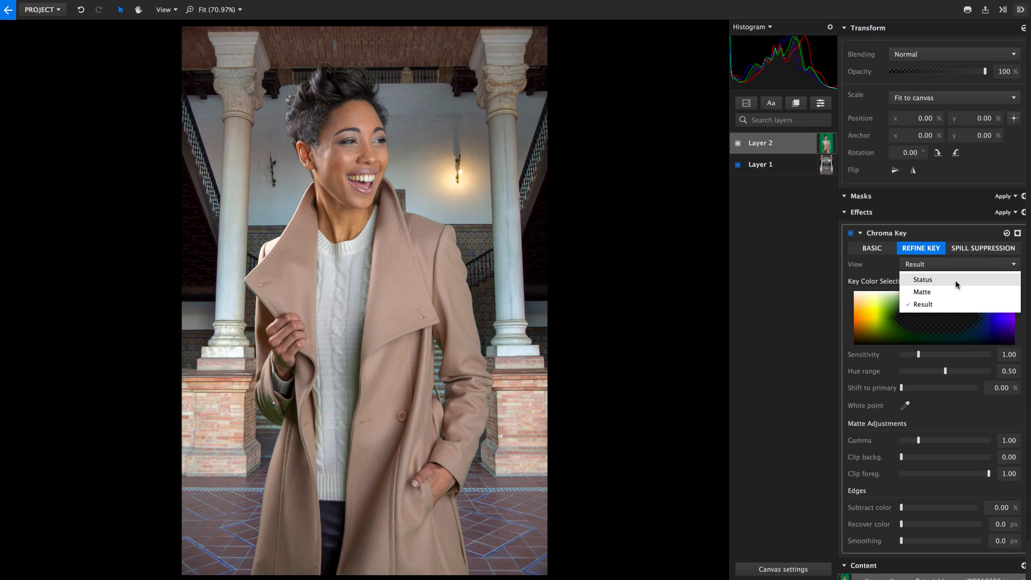
click(923, 279)
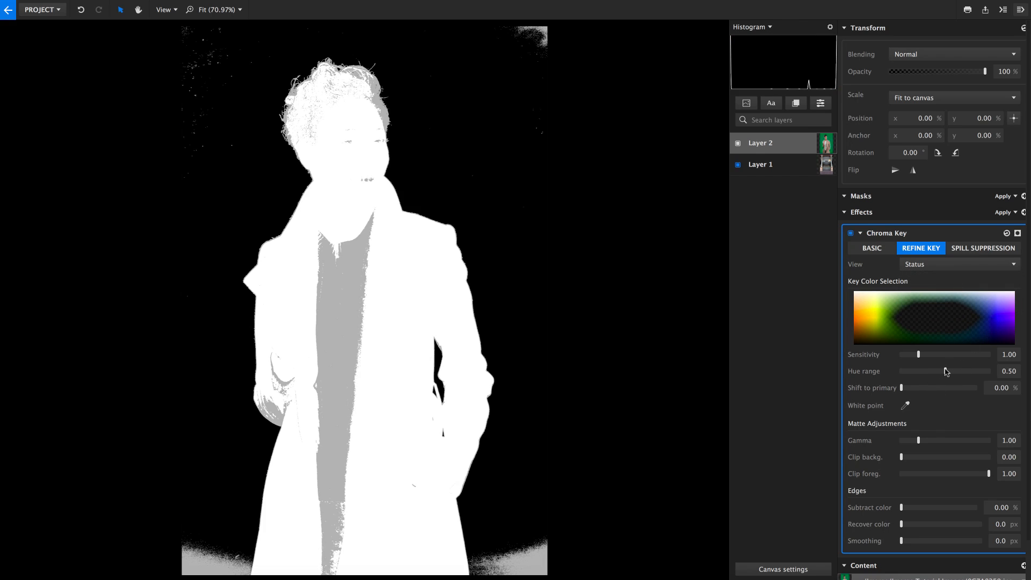
drag(945, 371, 860, 379)
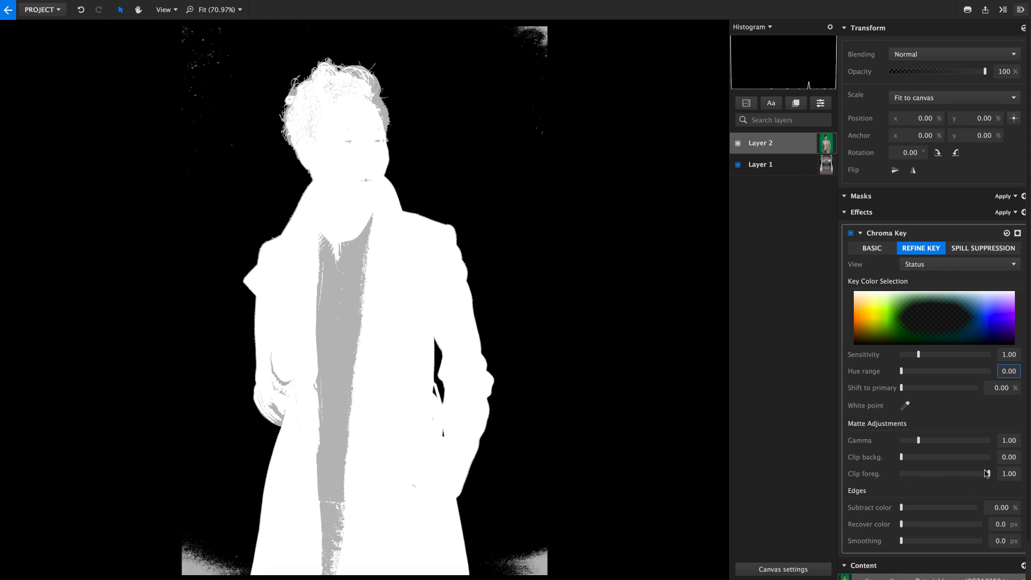
Clean up the matte by setting the foreground clip to 0.77 and the background clip to 0.12
drag(987, 473, 970, 475)
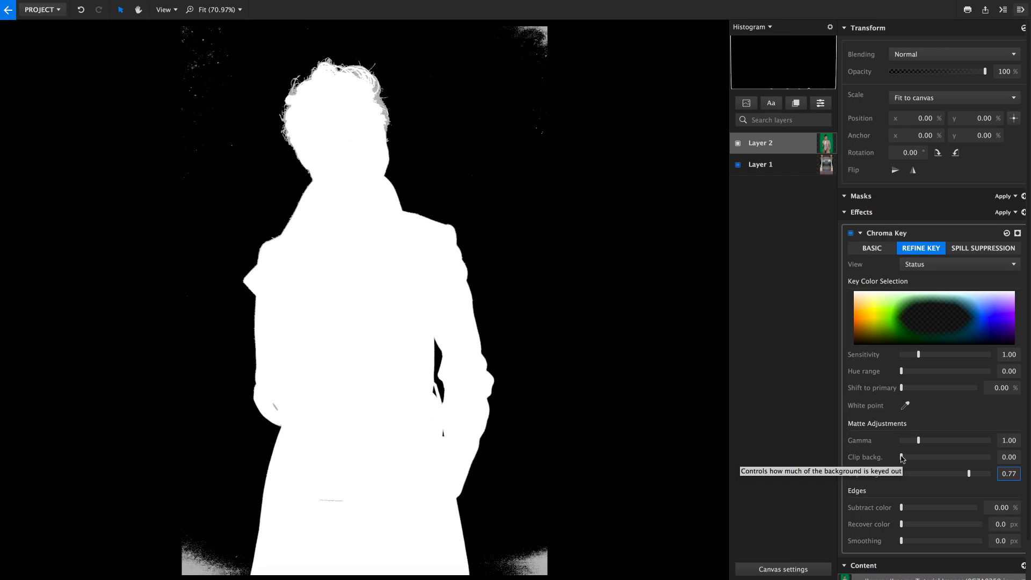
drag(901, 457, 910, 458)
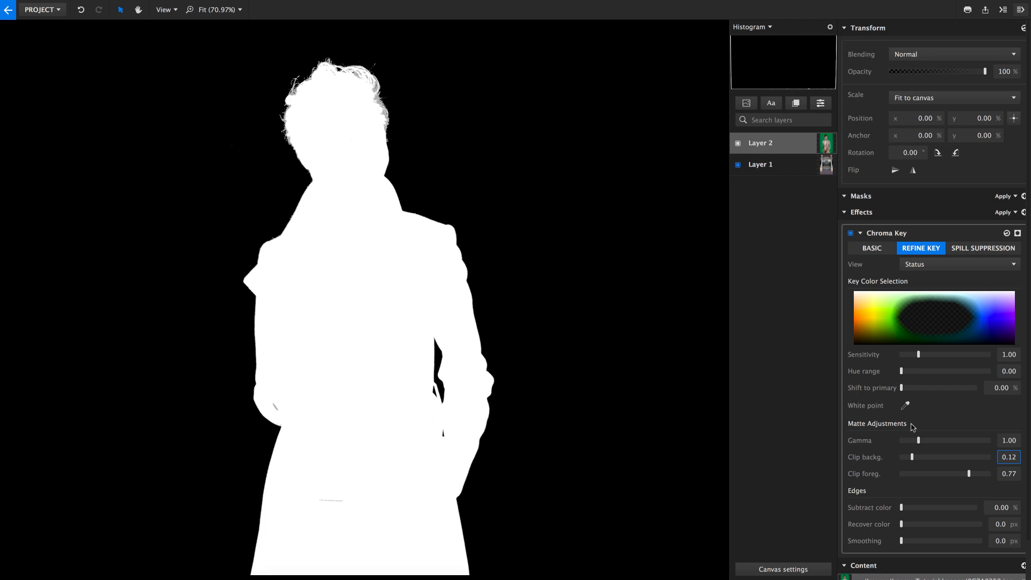
mouse_move(911, 457)
mouse_down()
mouse_move(893, 459)
mouse_move(923, 455)
mouse_move(895, 457)
mouse_move(912, 457)
mouse_up()
scroll(912, 456, down, 1)
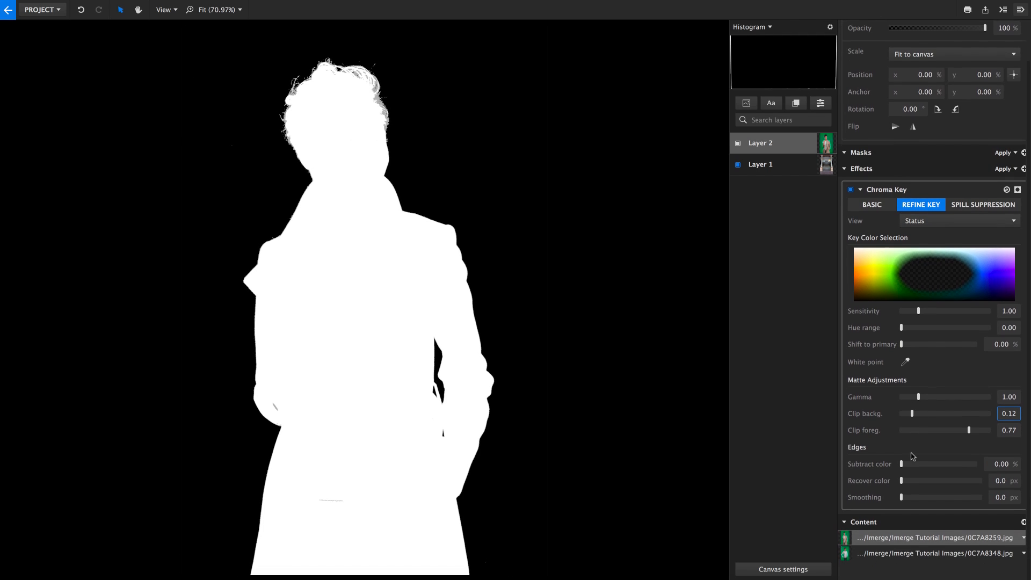
Switch Layer 2's content to 0C7A8348.jpg, set the key's Sensitivity to 1.52 and return to the Basic key settings
click(946, 554)
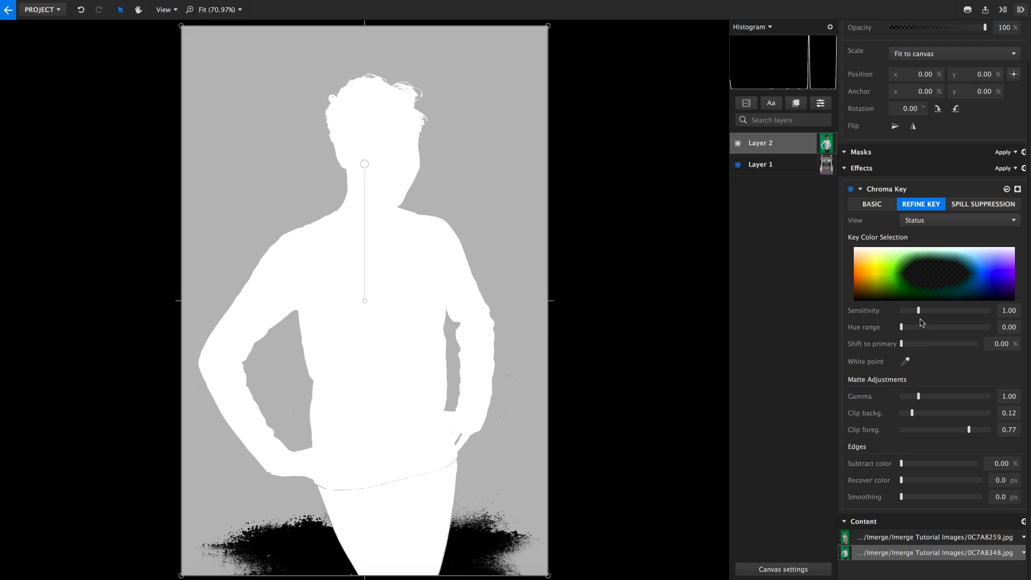
drag(918, 310, 927, 311)
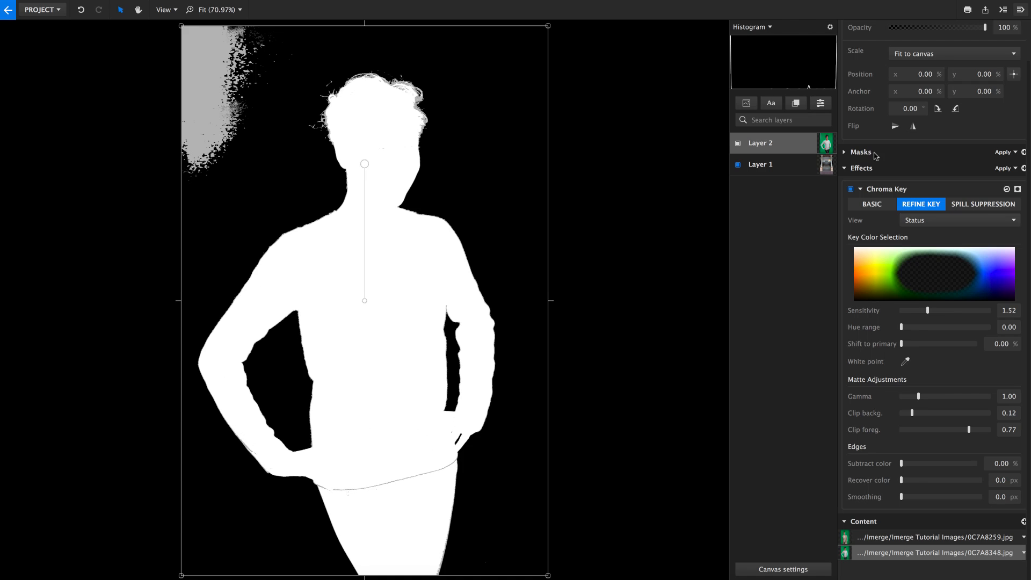
click(872, 205)
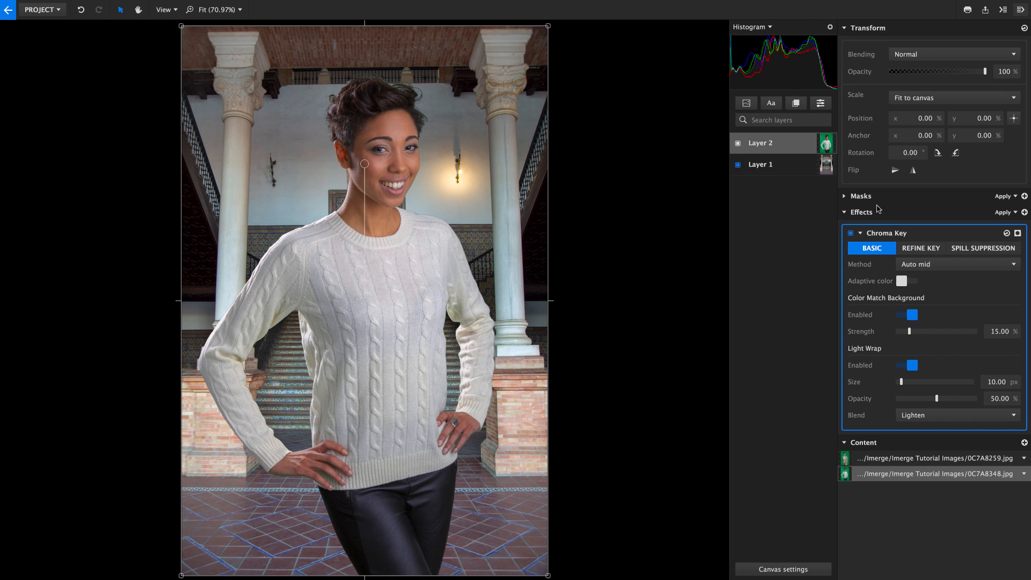
Add an Area mask to Layer 2
click(1024, 196)
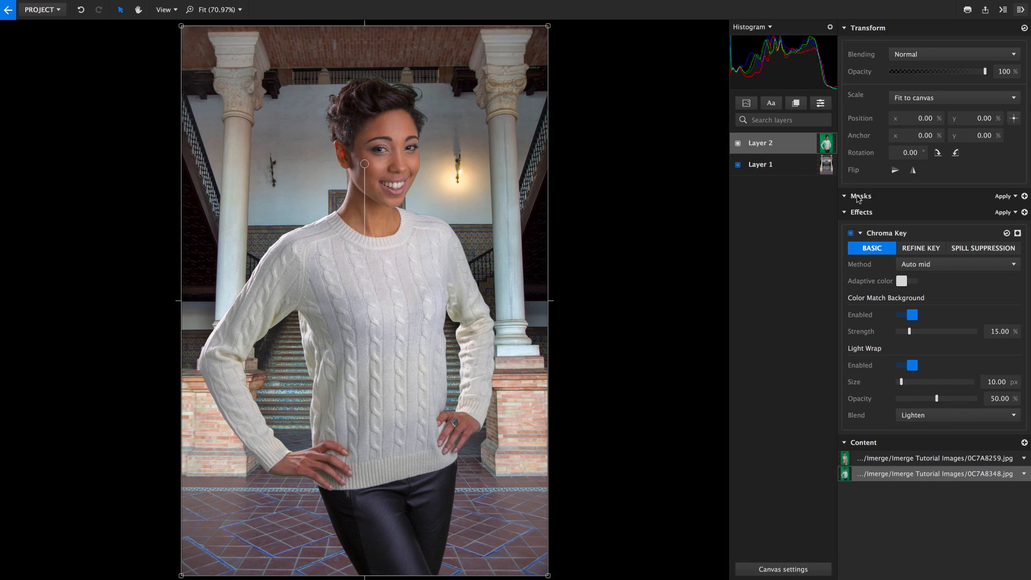
click(1024, 196)
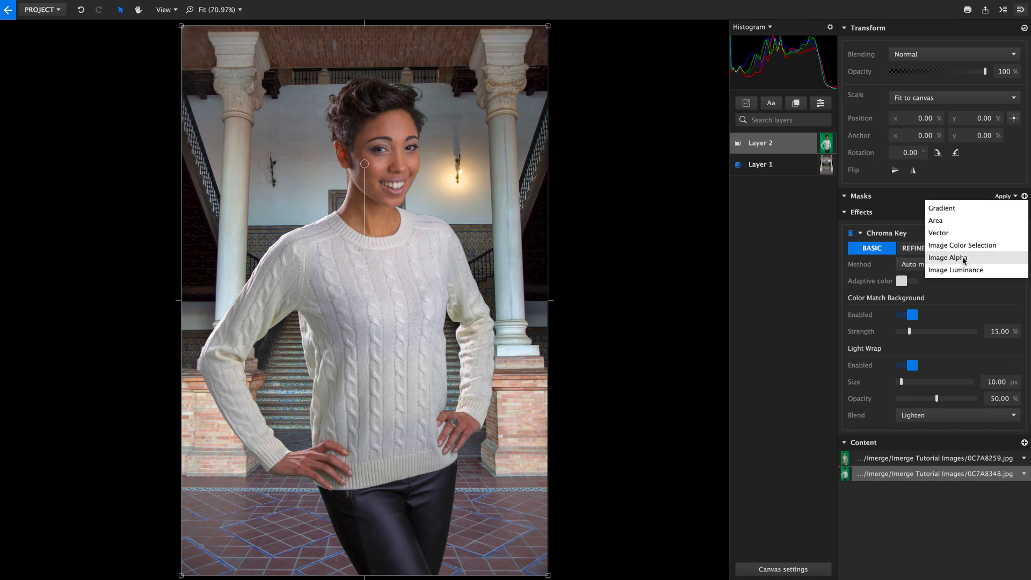
click(953, 220)
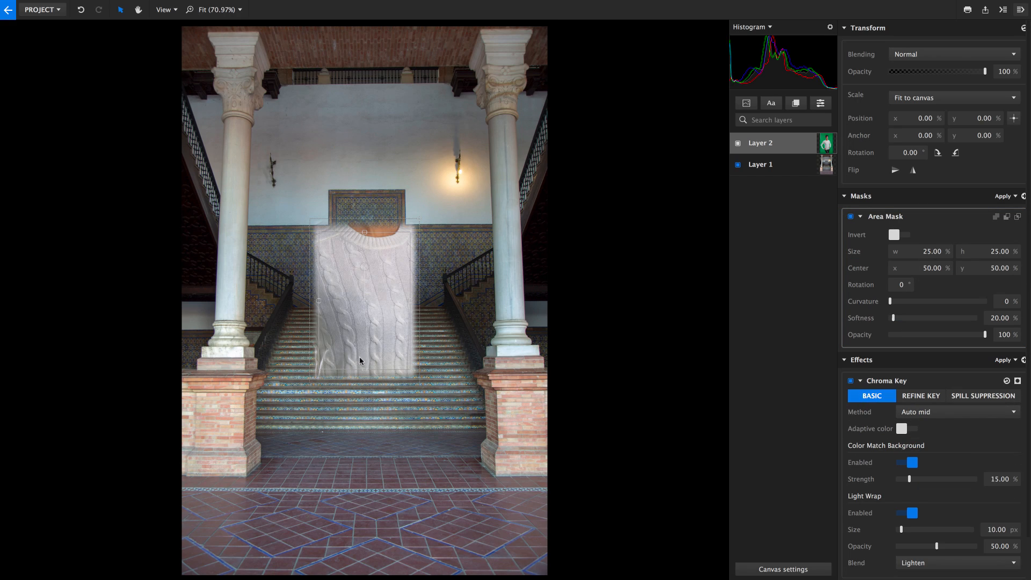
Adjust the Area mask to about 31.12% by 29.16%, centred at 9.78%, 13.50%, with softness about 16.90%, and invert it
mouse_move(316, 298)
mouse_down()
mouse_move(276, 301)
mouse_move(326, 305)
mouse_up()
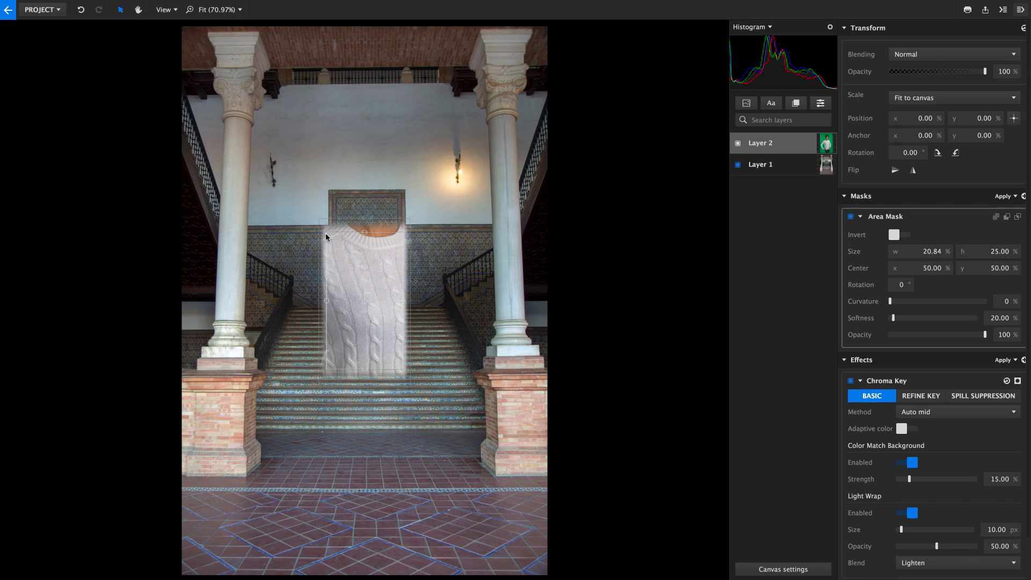
drag(325, 230, 310, 209)
mouse_move(407, 219)
mouse_down()
mouse_move(426, 207)
mouse_move(409, 224)
mouse_up()
drag(385, 285, 274, 100)
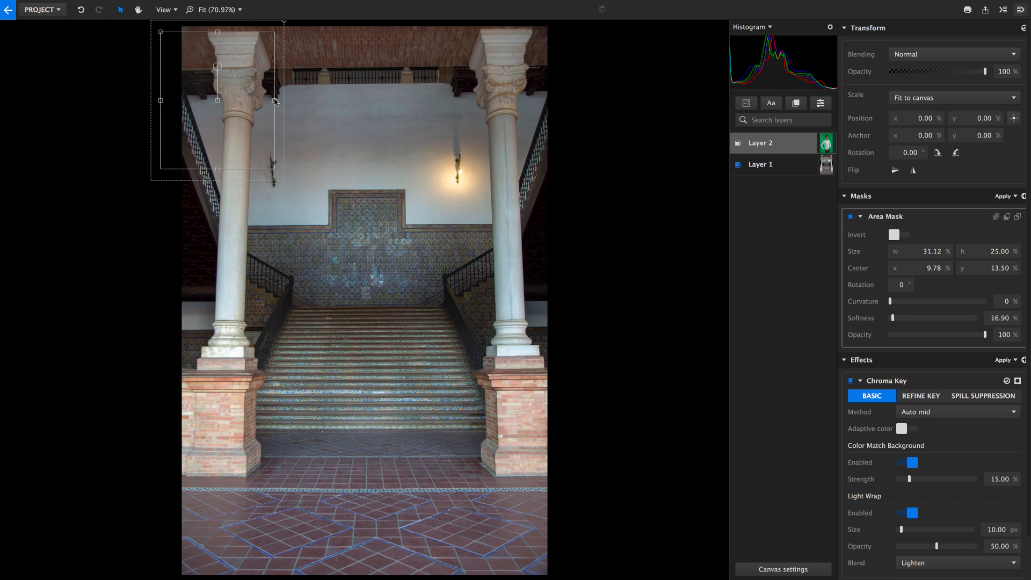
drag(216, 31, 216, 20)
click(894, 235)
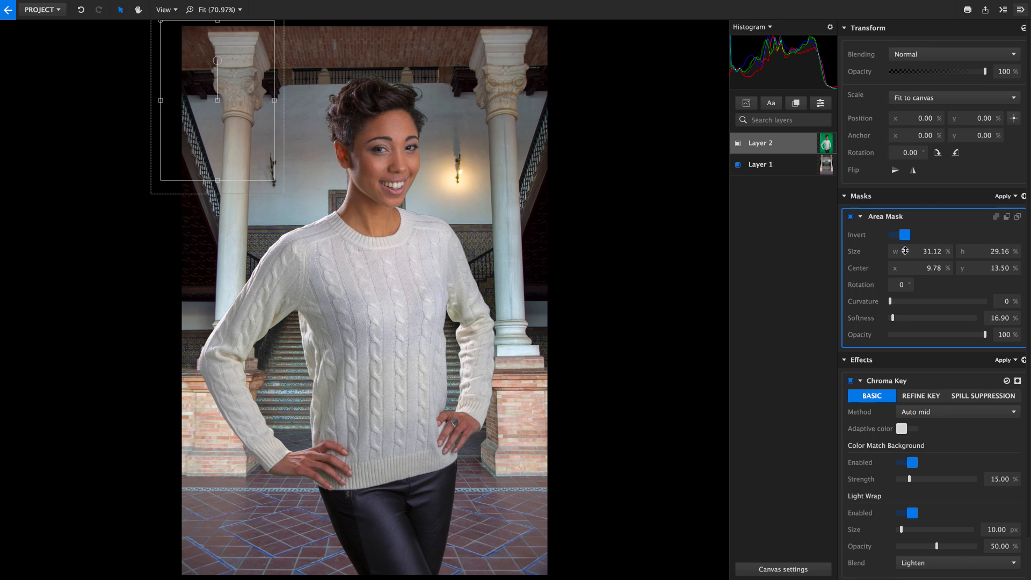
scroll(909, 381, down, 1)
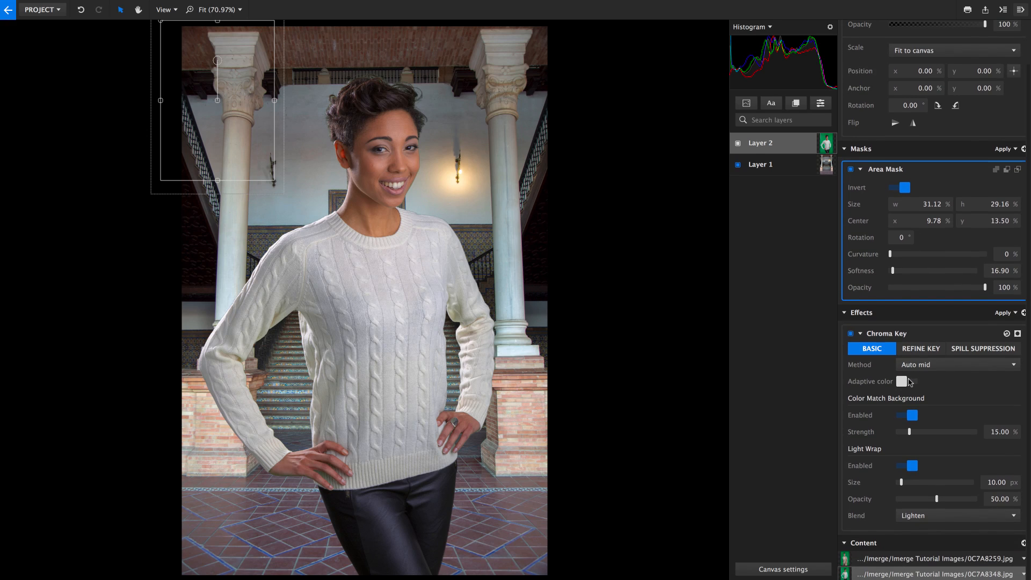
click(907, 337)
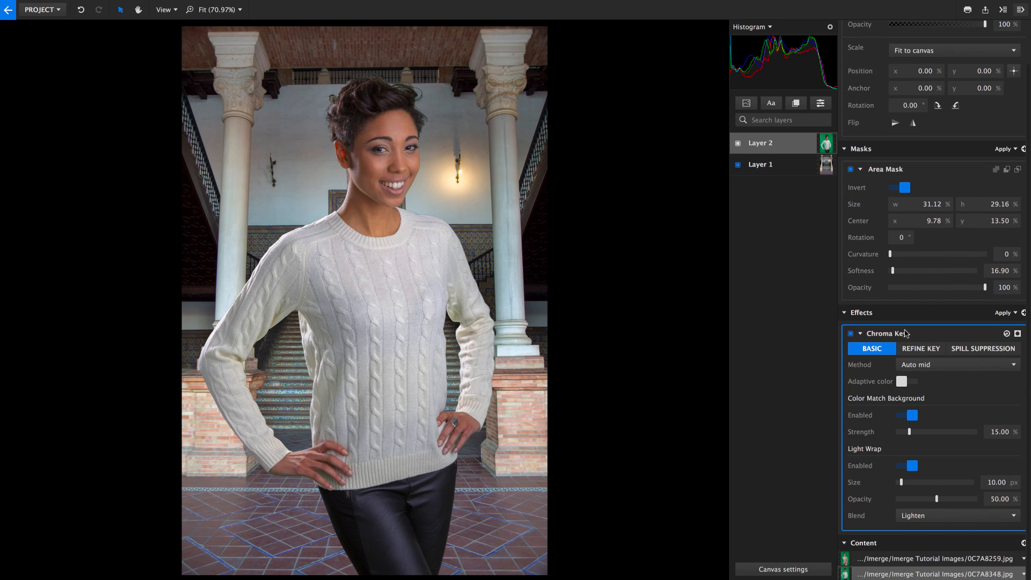
click(1018, 334)
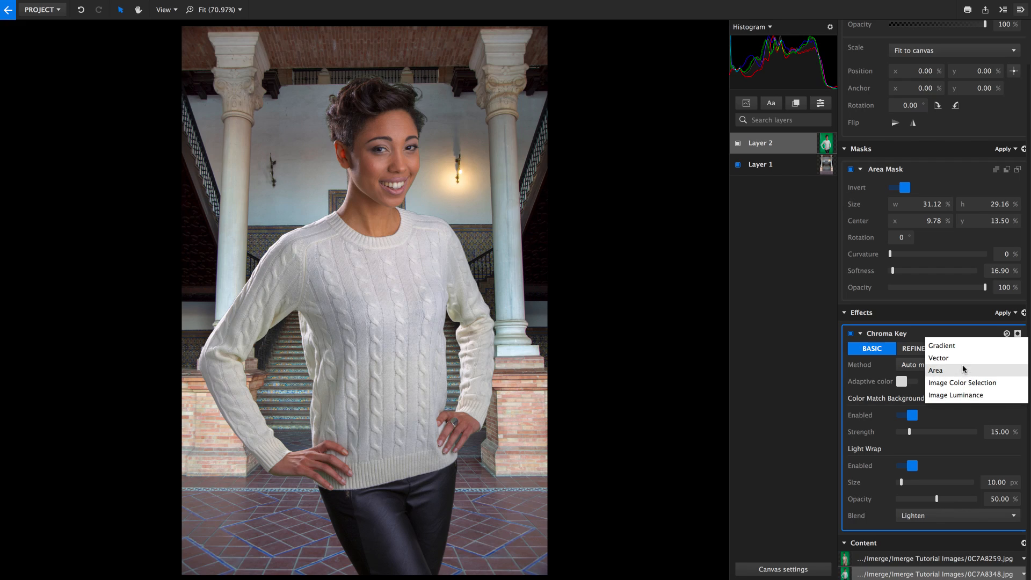
click(959, 334)
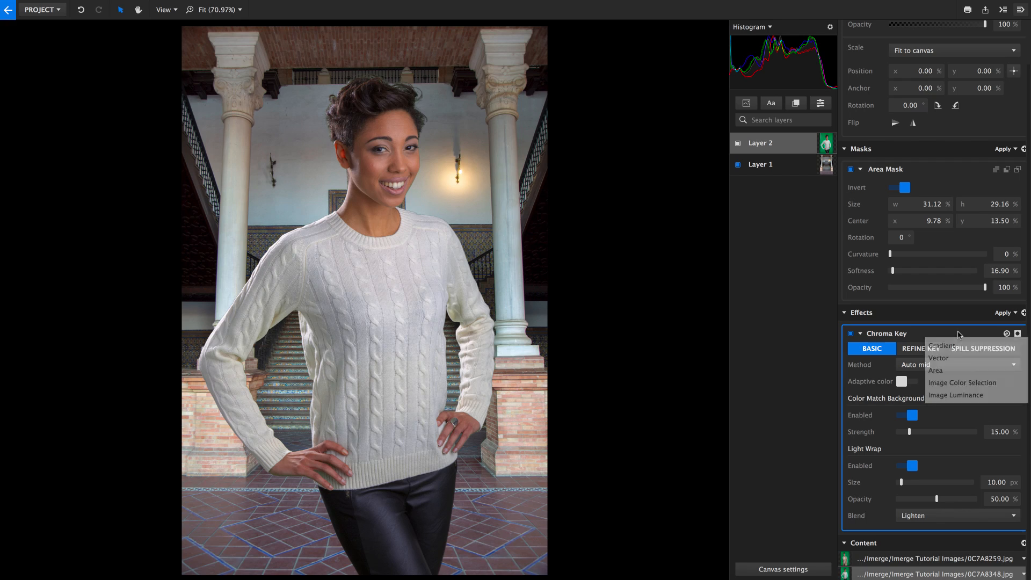
Move Layer 2's Area mask so that its centre is at 14.19%, 13.60%
click(890, 171)
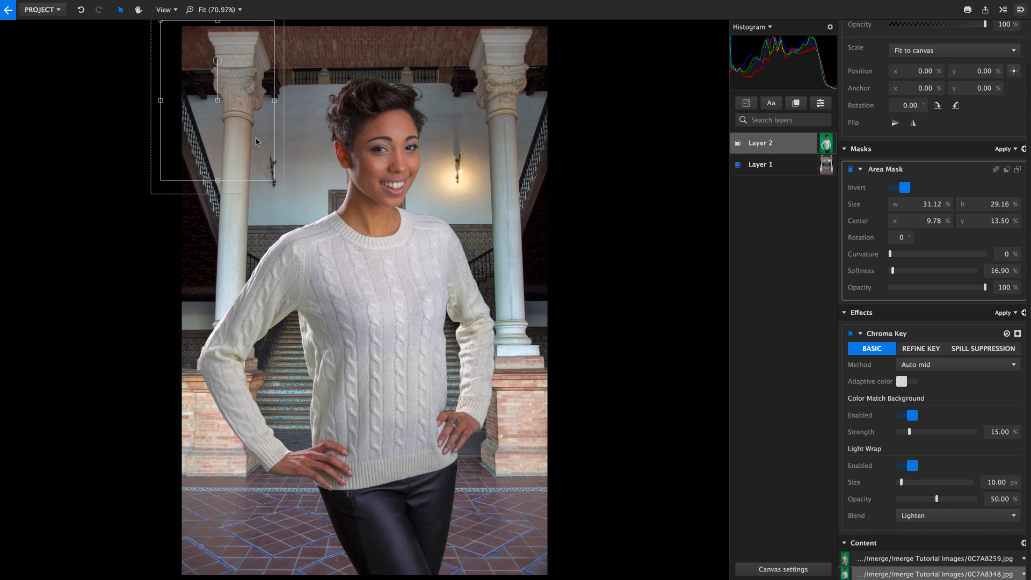
mouse_move(257, 142)
mouse_down()
mouse_move(362, 163)
mouse_move(358, 233)
mouse_move(358, 117)
mouse_move(240, 131)
mouse_move(270, 140)
mouse_up()
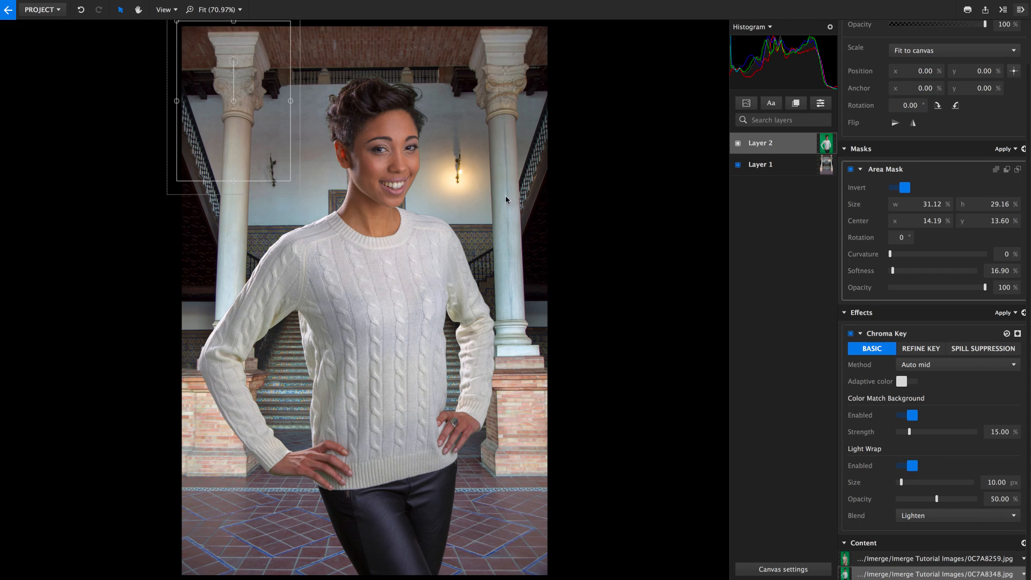
Add a Vector mask to the Chroma Key effect and draw a closed four-point path around the model's eyes
click(901, 333)
click(1018, 334)
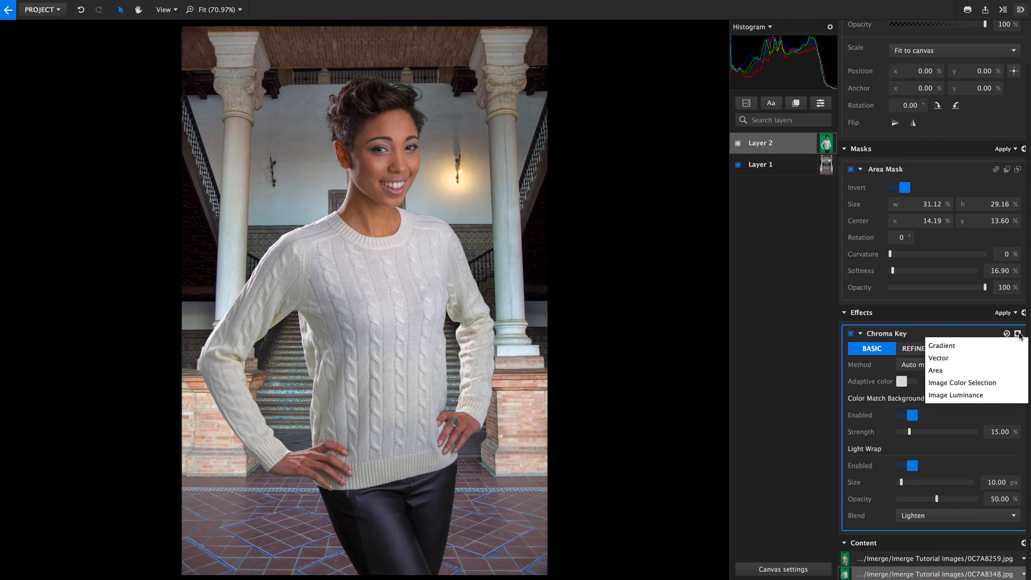
click(939, 358)
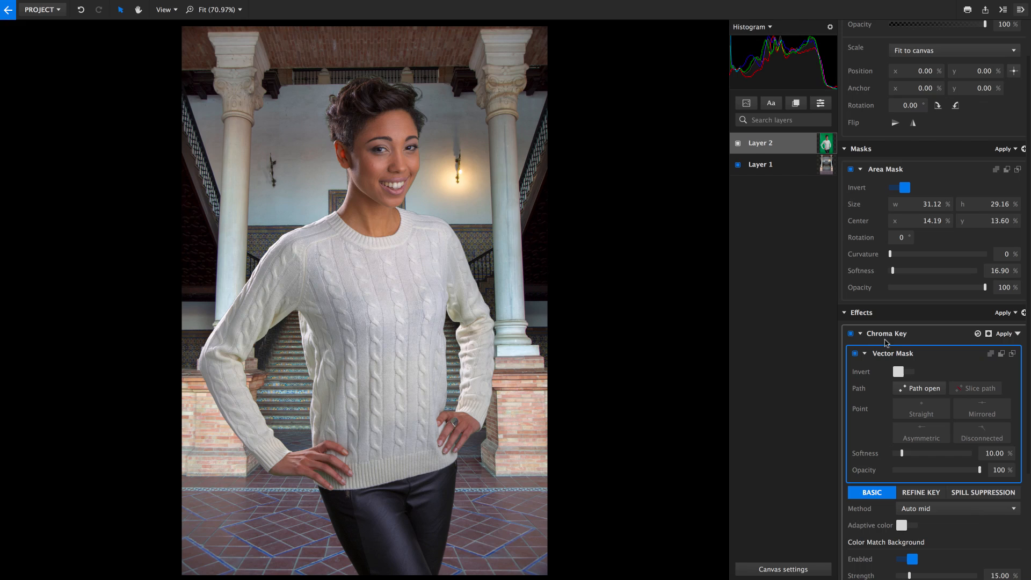
click(365, 139)
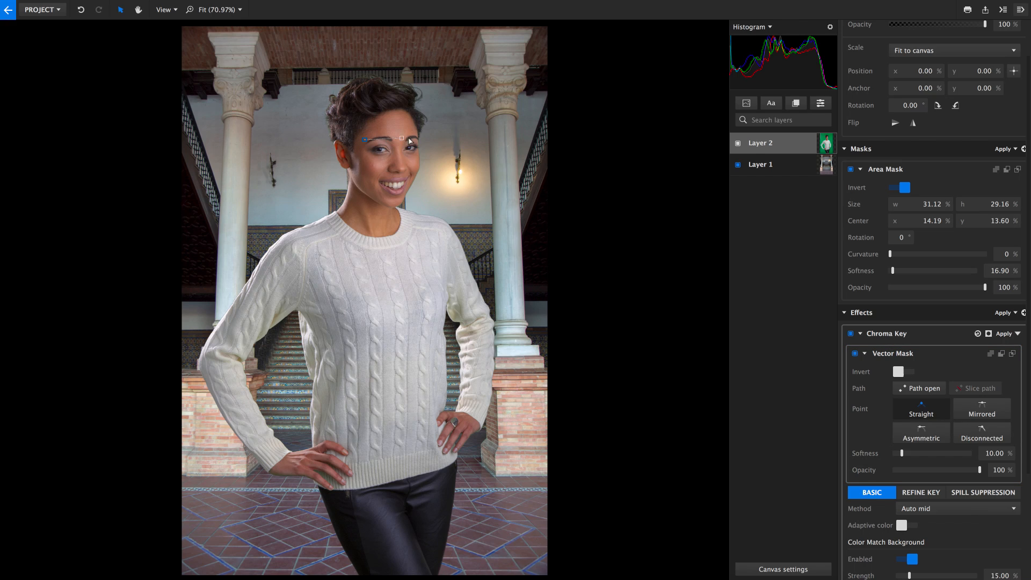
click(416, 138)
click(362, 156)
click(366, 140)
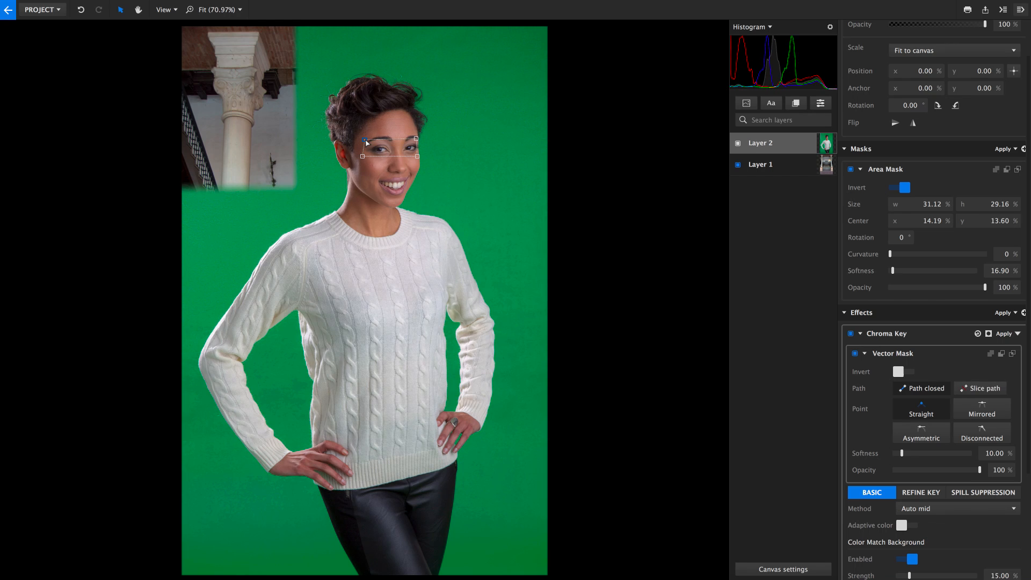
Invert the Chroma Key's Vector mask and remove the mask from the effect
click(899, 371)
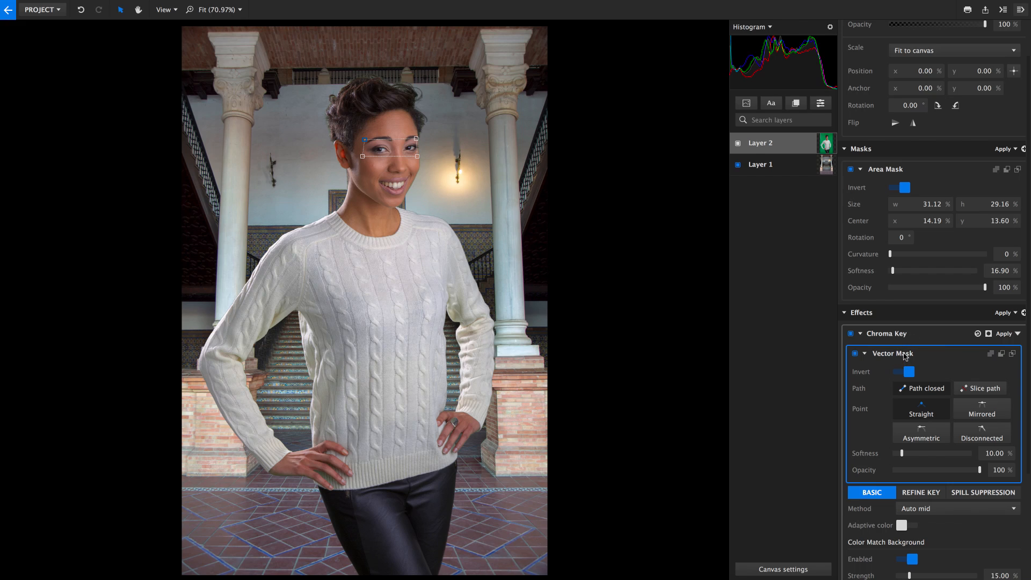
key(Delete)
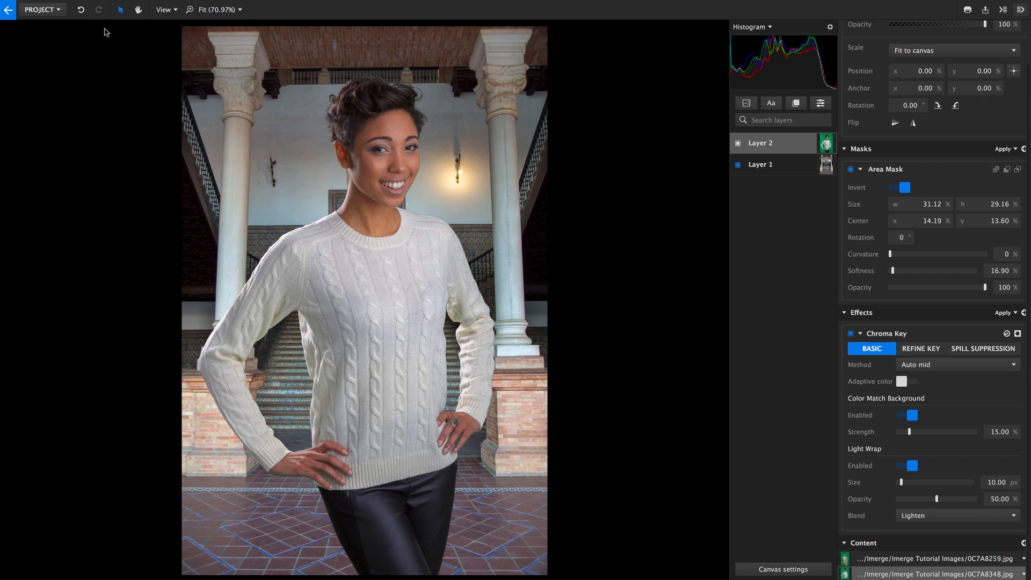
Export the composited image to the Documents folder as "Export 01"
click(53, 9)
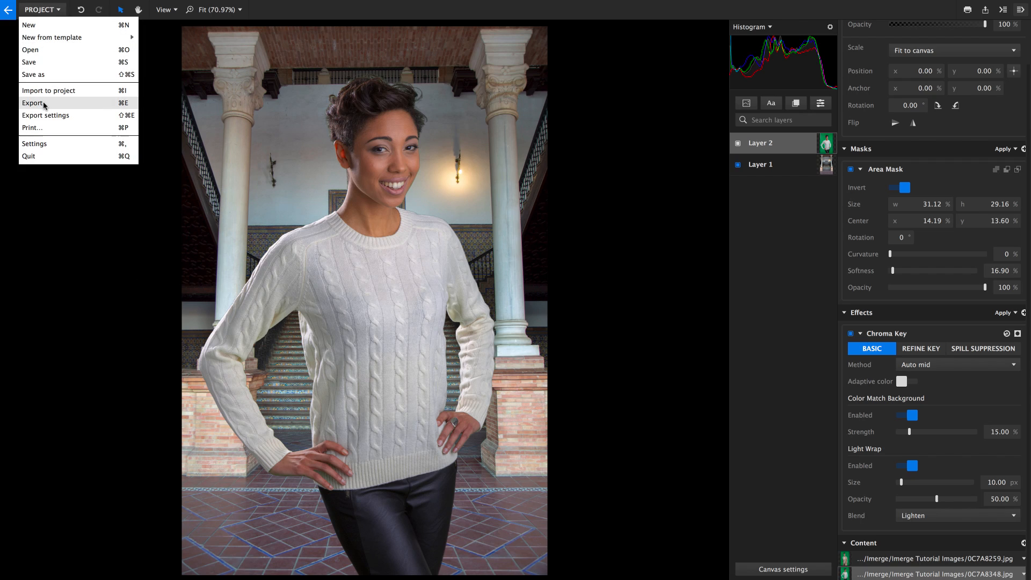
click(132, 106)
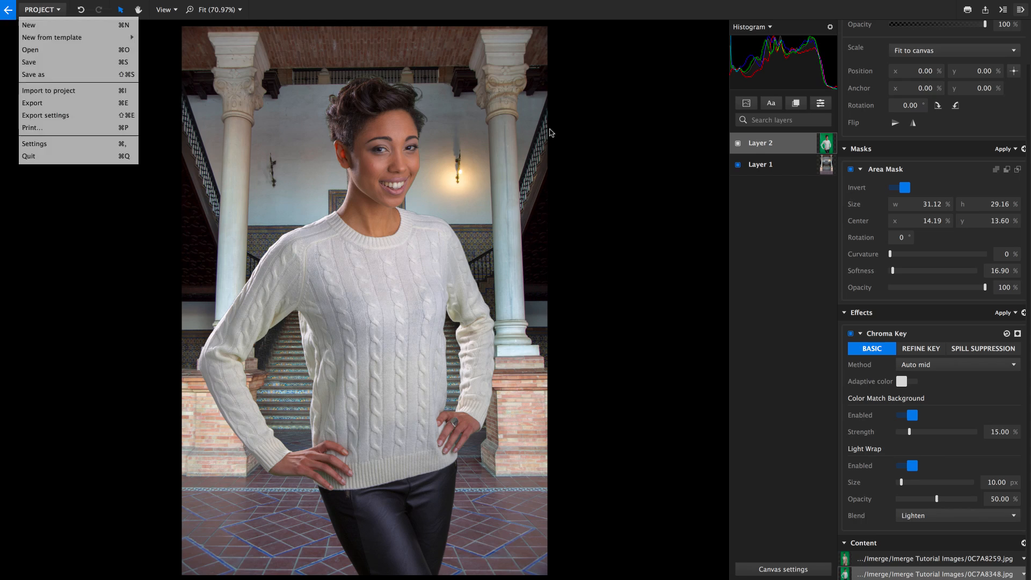
click(986, 11)
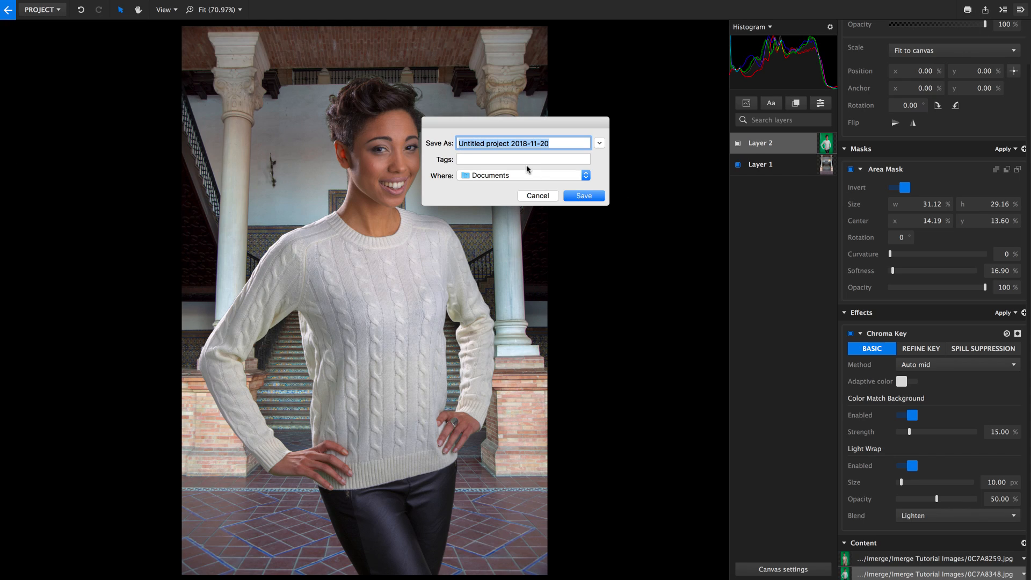
text(Export)
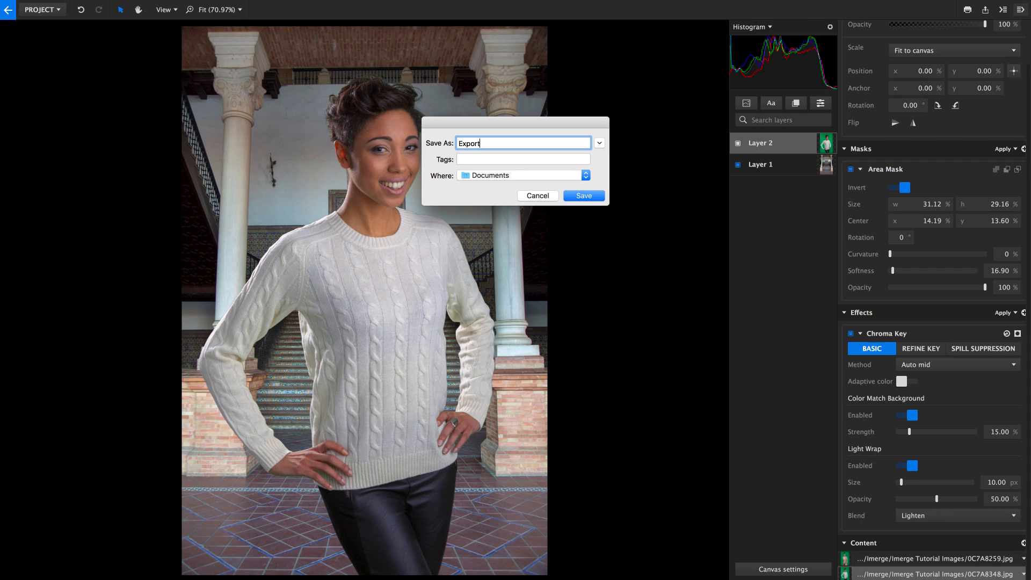
text( 01)
click(586, 196)
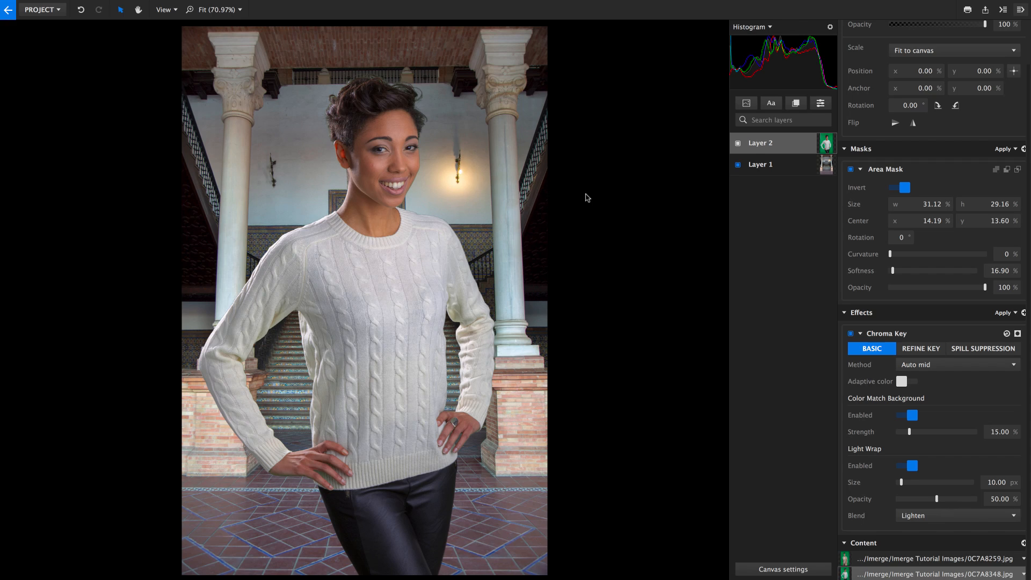
Open the export settings and set the JPEG quality to 73%
click(59, 11)
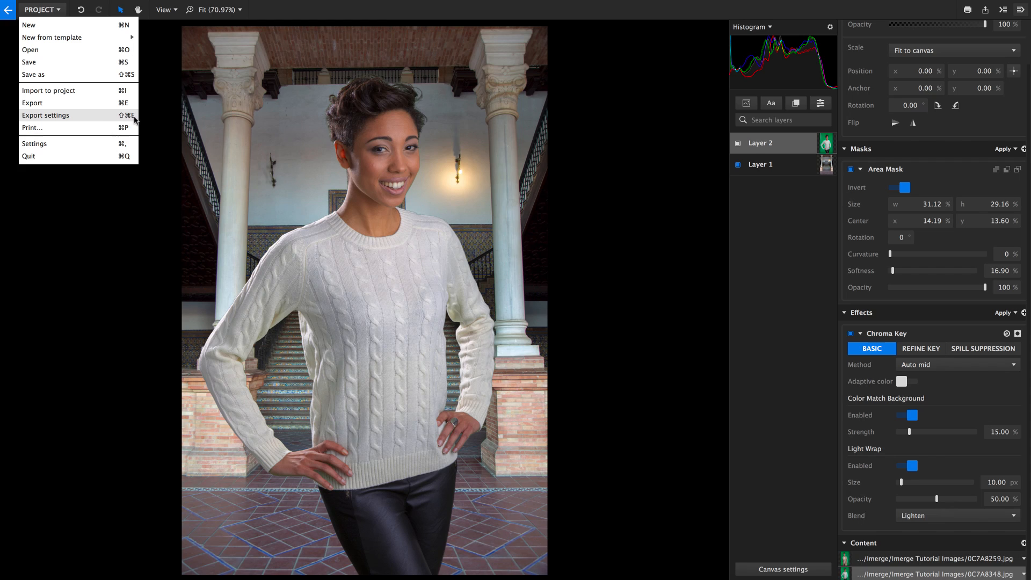
click(87, 117)
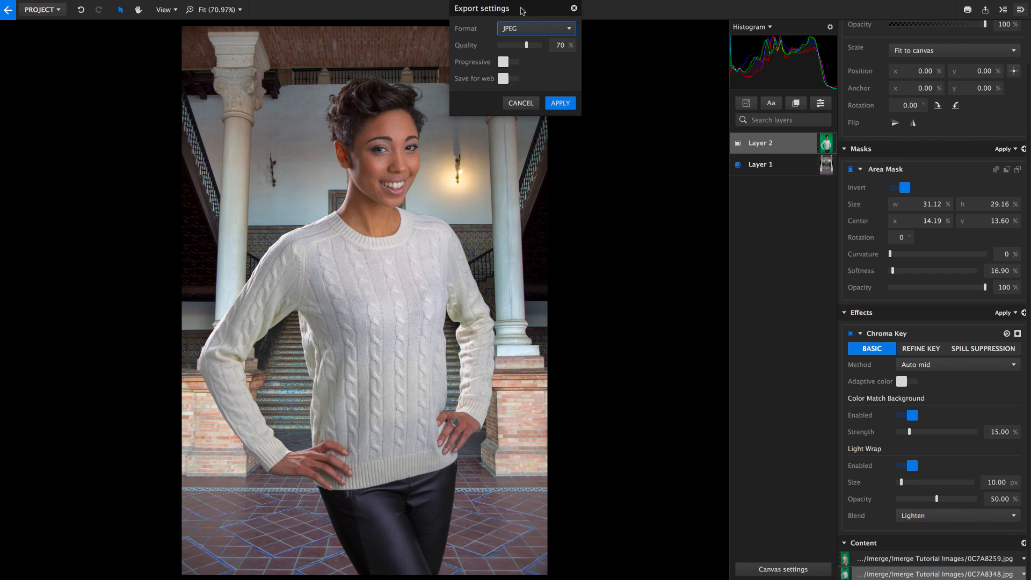
click(567, 29)
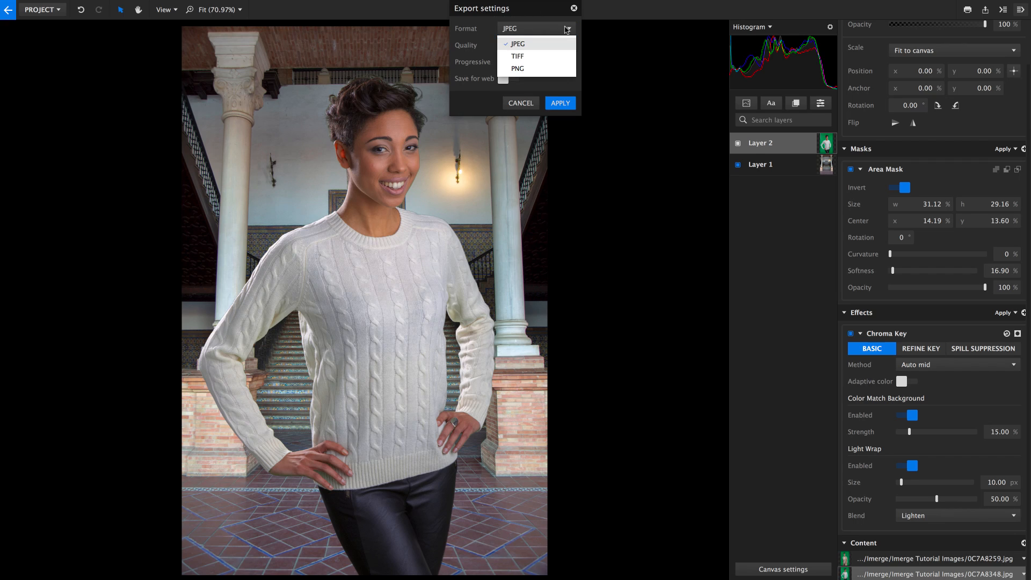
click(566, 29)
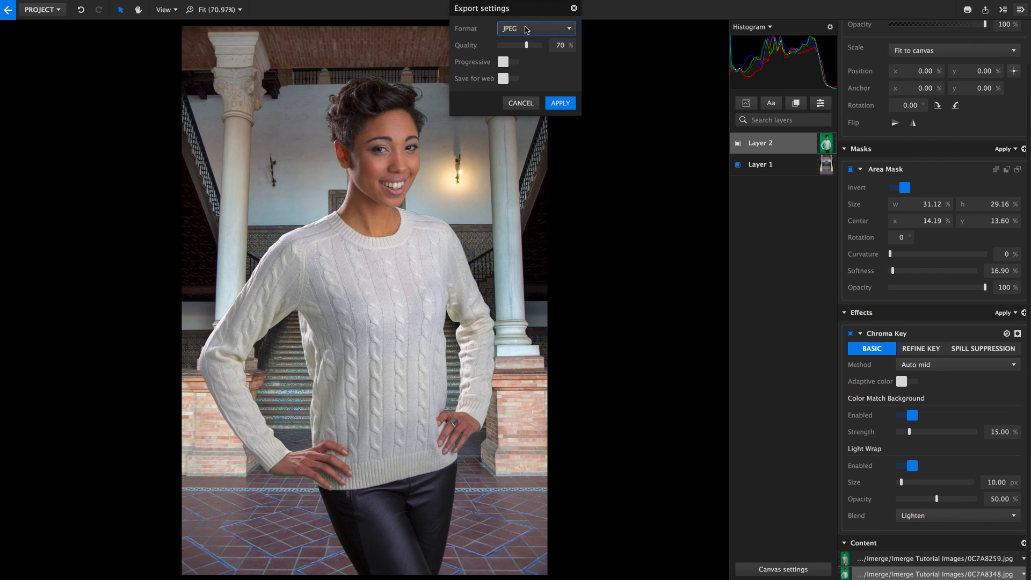
mouse_move(526, 45)
mouse_down()
mouse_move(500, 47)
mouse_move(528, 49)
mouse_up()
Try the Progressive and Save for web options in the export settings, switching each on and off again
click(503, 63)
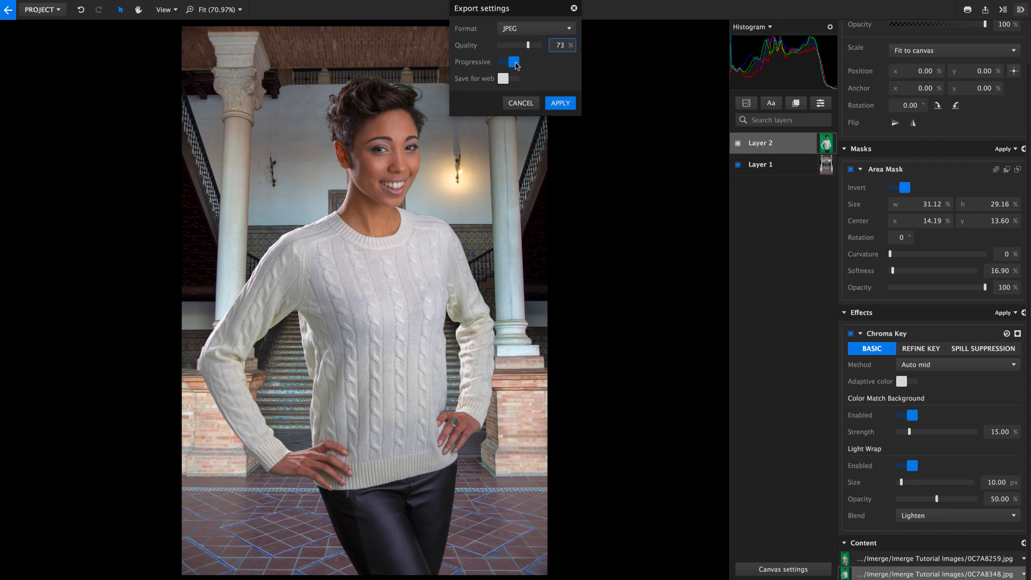
click(514, 63)
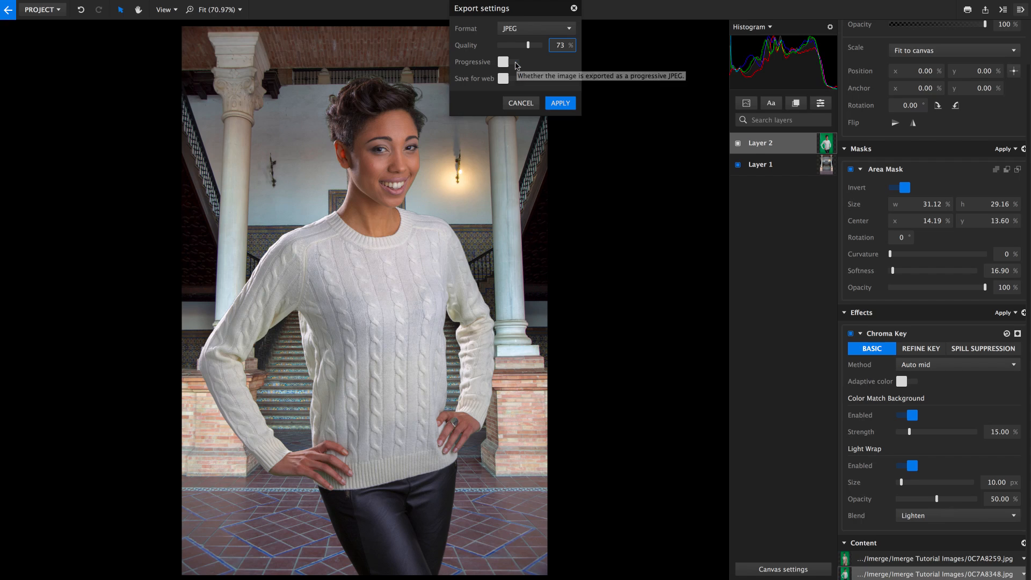
click(504, 81)
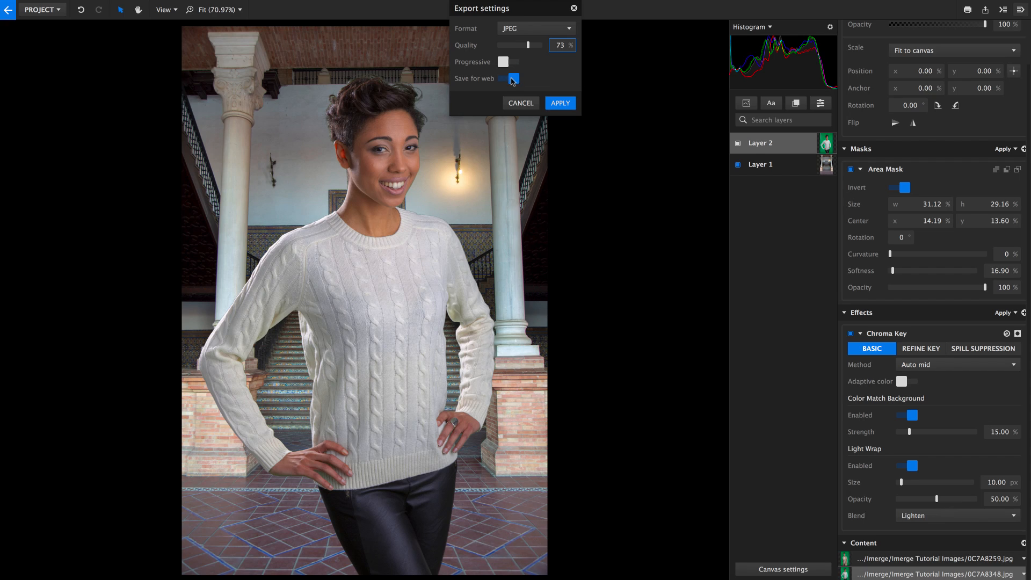
click(514, 79)
Check the TIFF and PNG export formats, set the format back to JPEG and apply the export settings
click(539, 31)
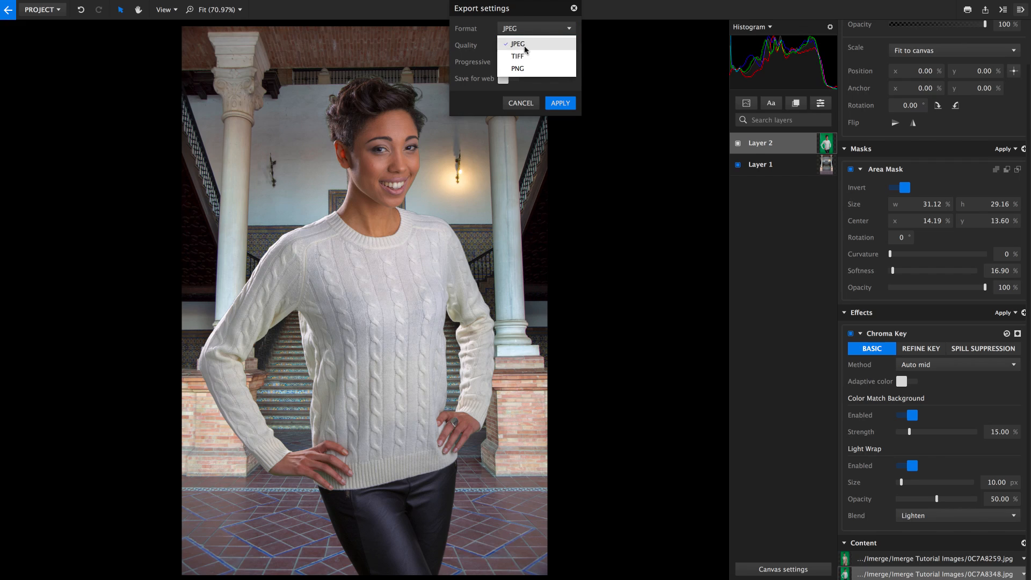
click(525, 52)
click(539, 30)
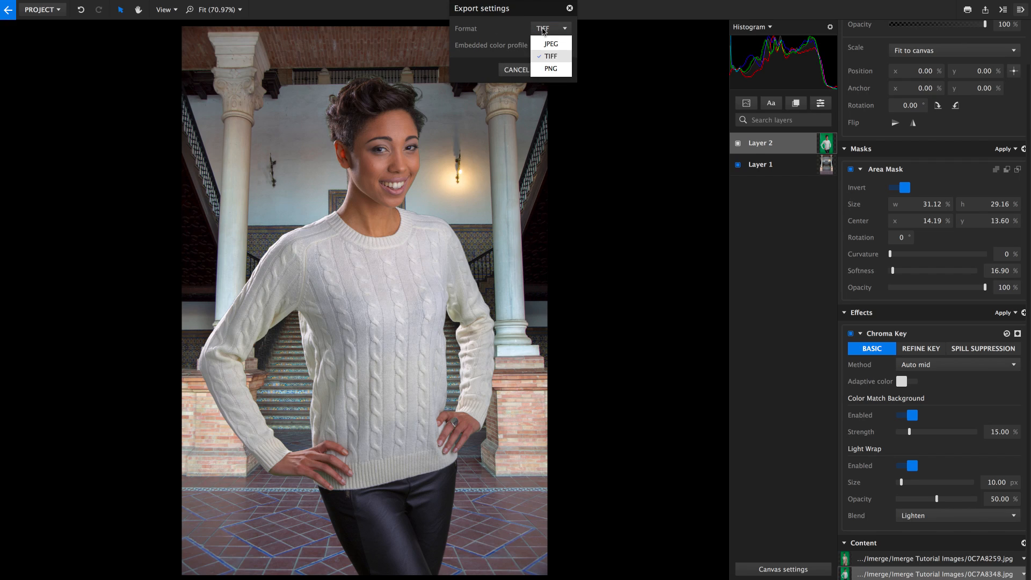
click(550, 65)
click(556, 34)
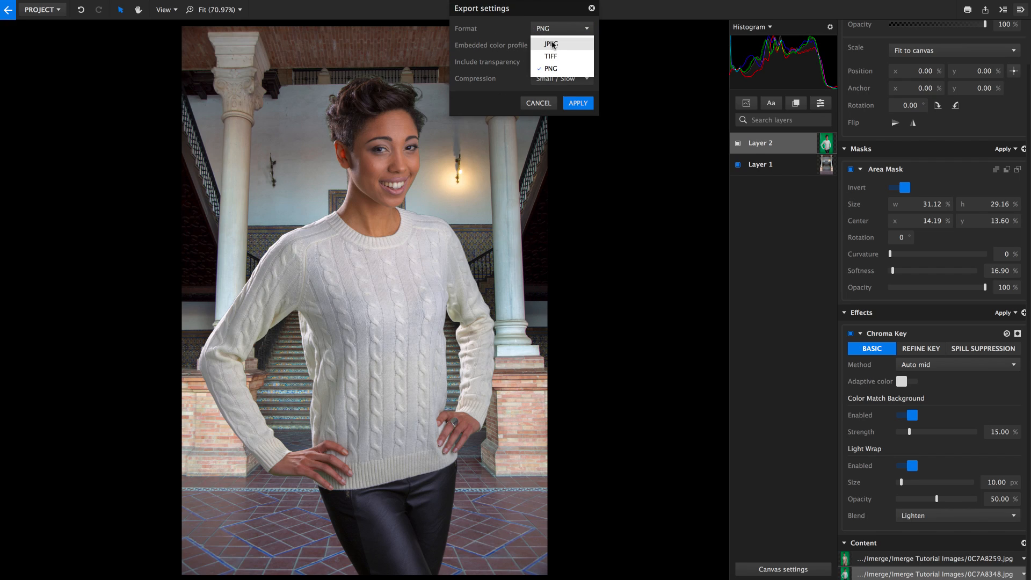
click(553, 41)
click(562, 104)
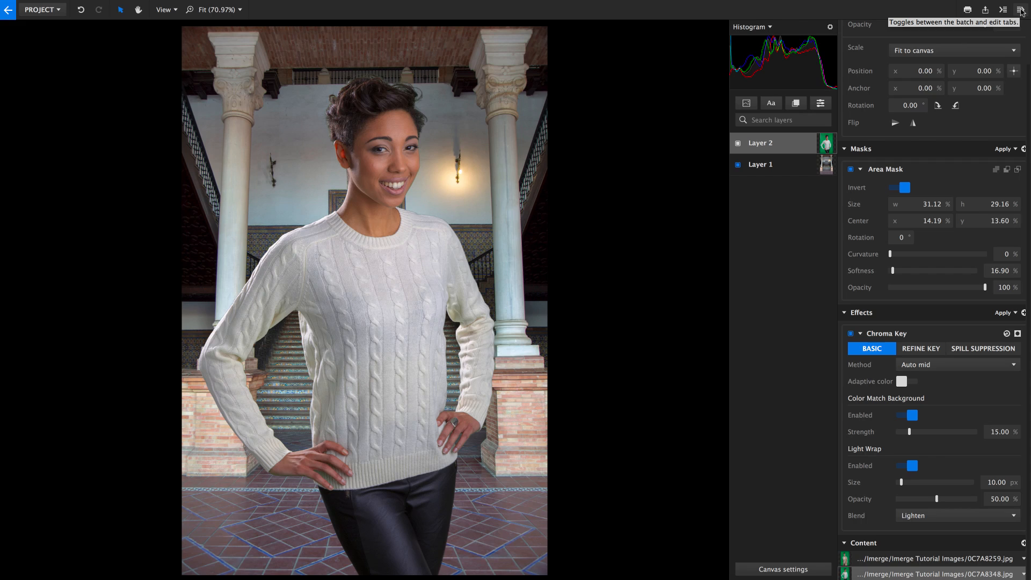
Switch to the batch export view and keep JPEG as the default output's format
click(1020, 10)
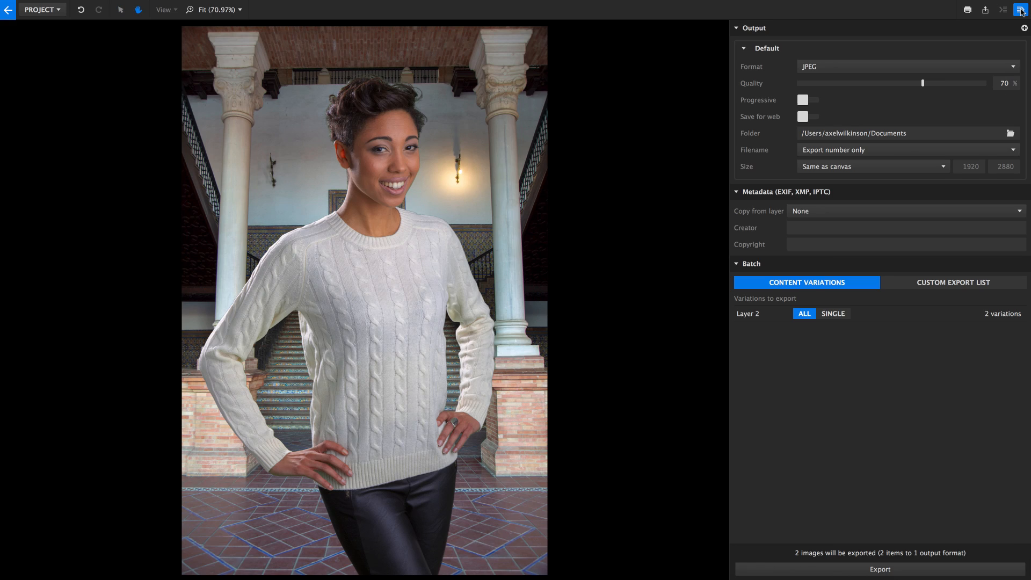
click(1020, 9)
click(861, 67)
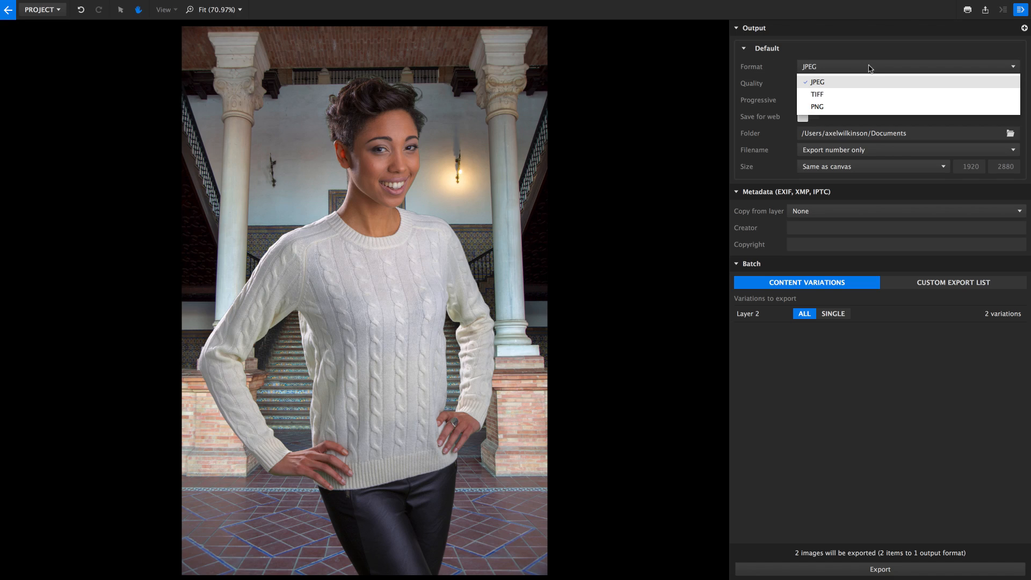
click(845, 82)
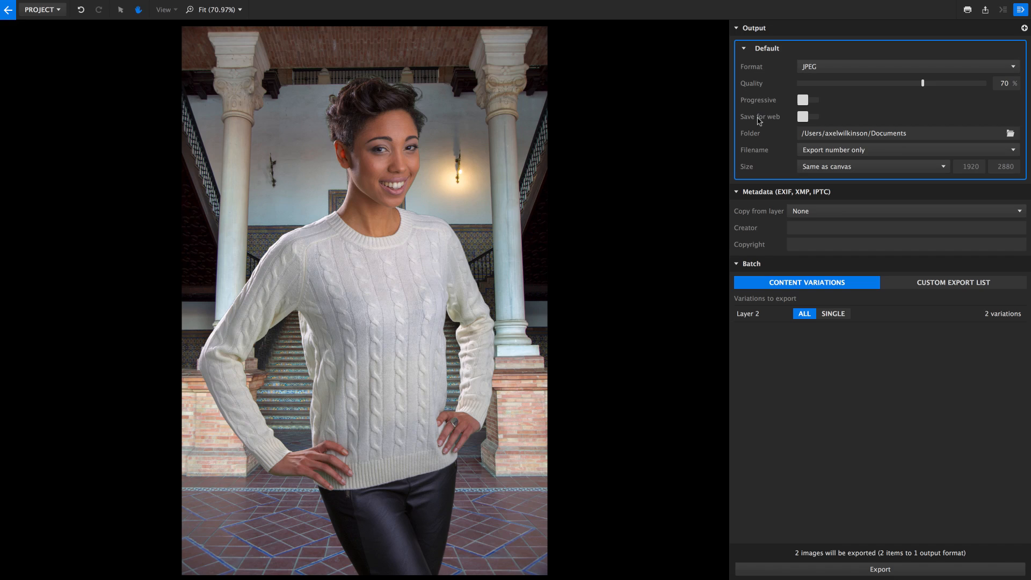
Check the default output's destination folder chooser and filename naming schemes without changing them
click(1010, 134)
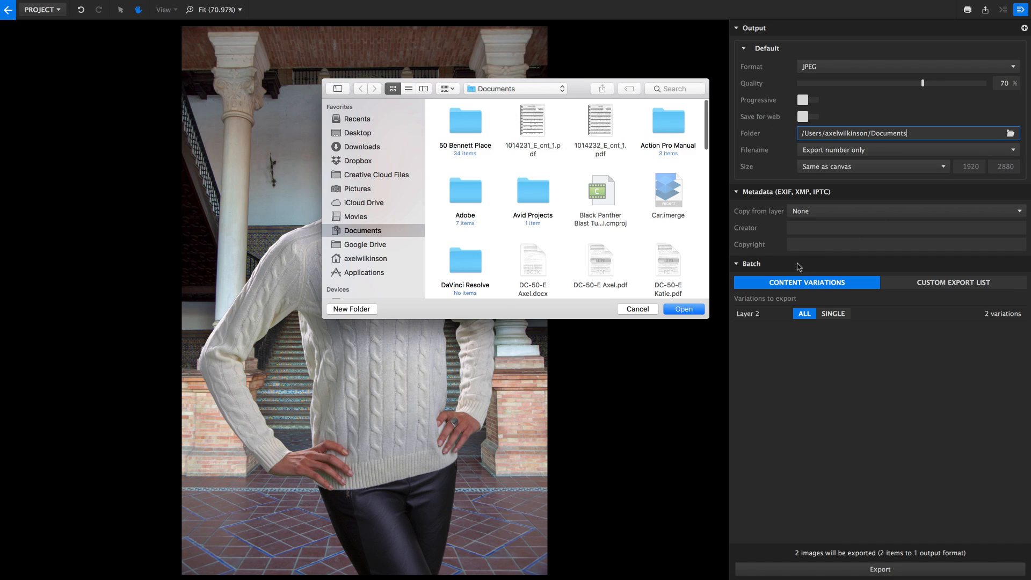
click(650, 311)
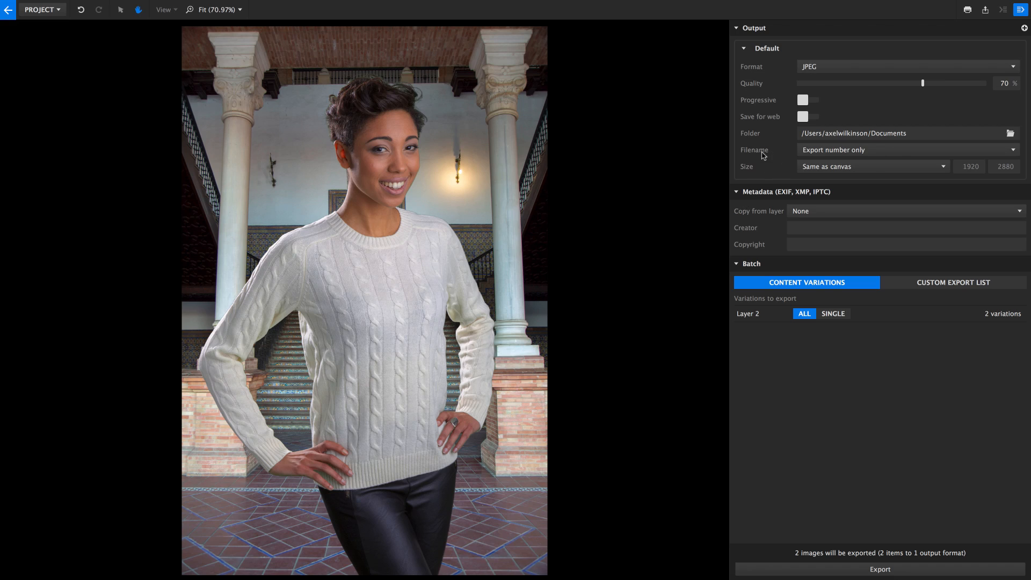
click(1013, 150)
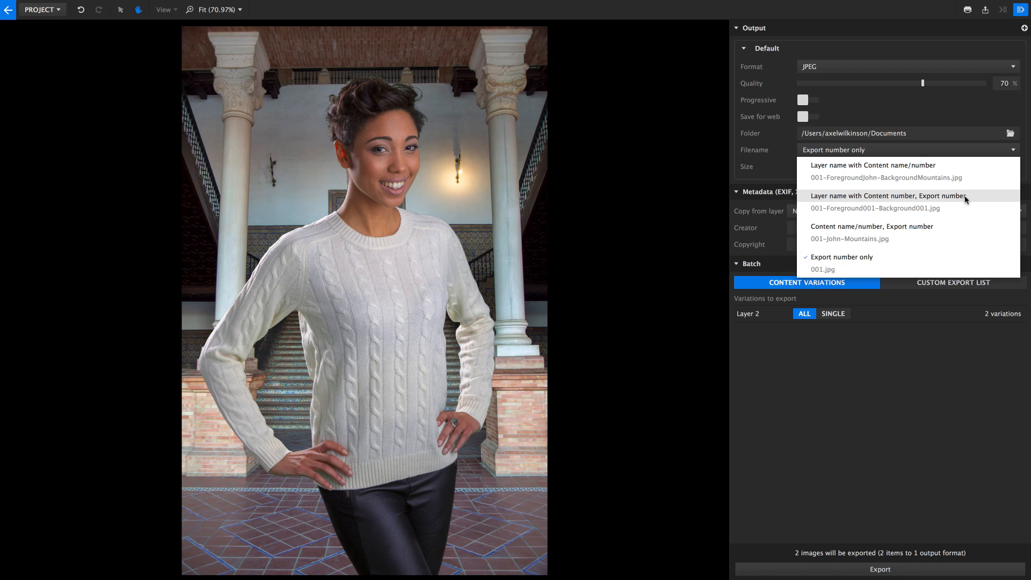
click(1013, 153)
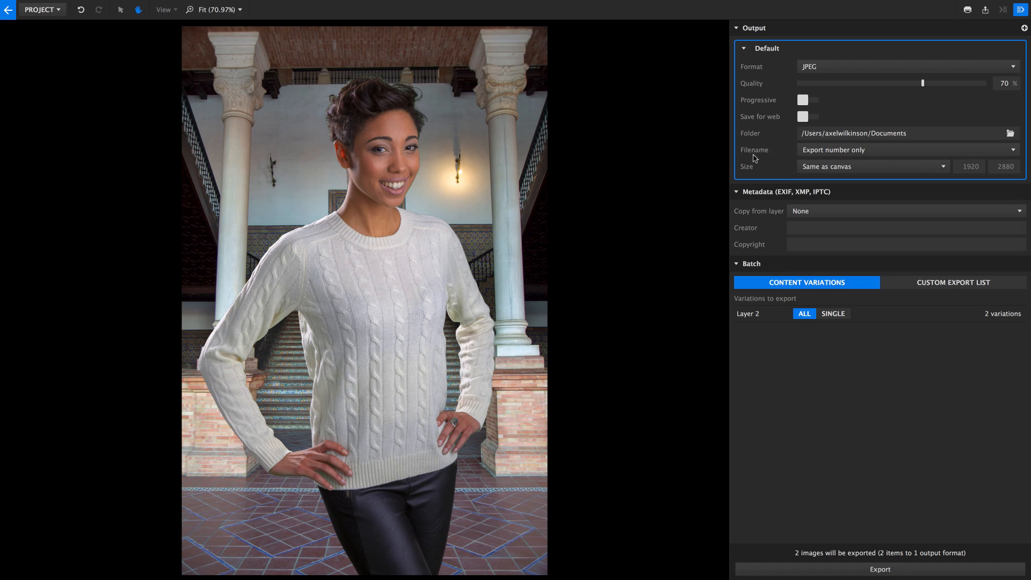
Set the default JPEG output's size mode to Custom size with relayout, keeping the 1920 by 2880 dimensions
click(932, 169)
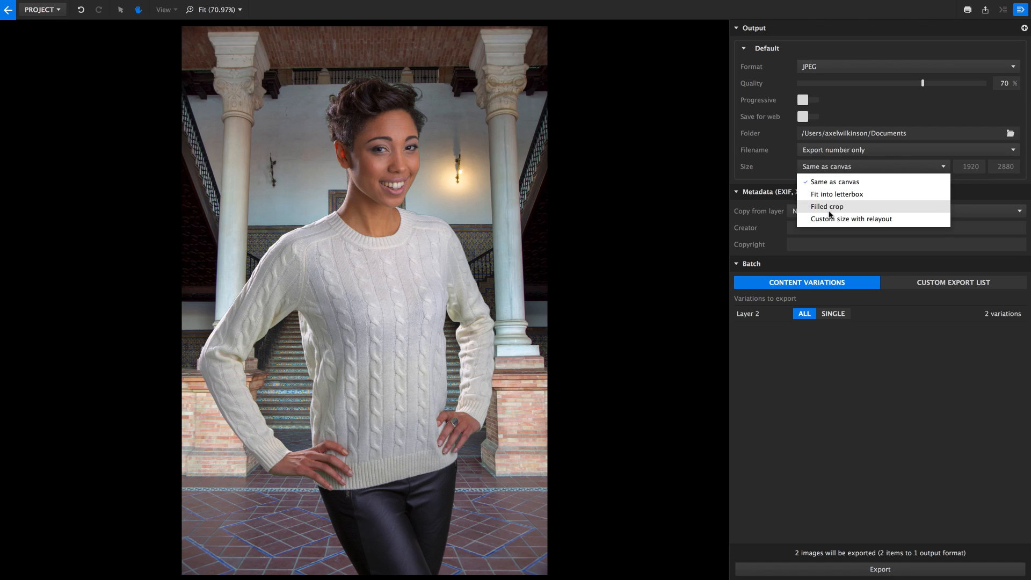
click(852, 220)
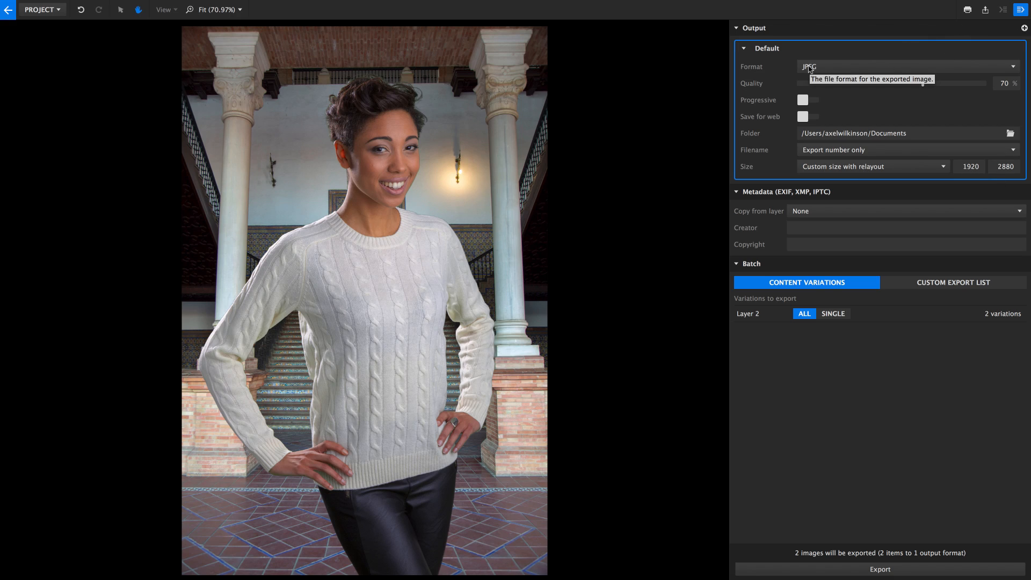
click(969, 167)
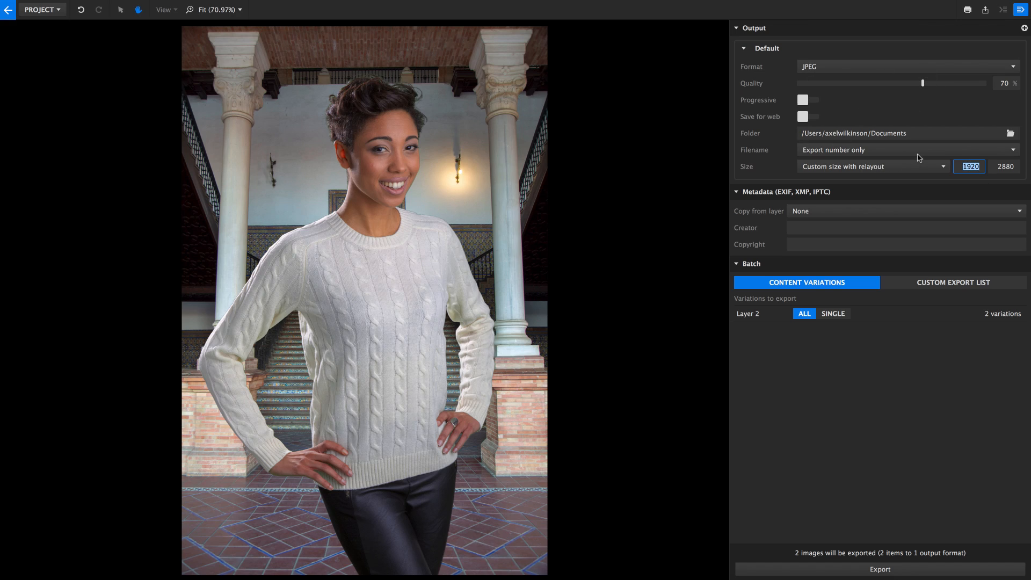
Add a second batch output, set its format to TIFF and name it TIFF
click(1024, 28)
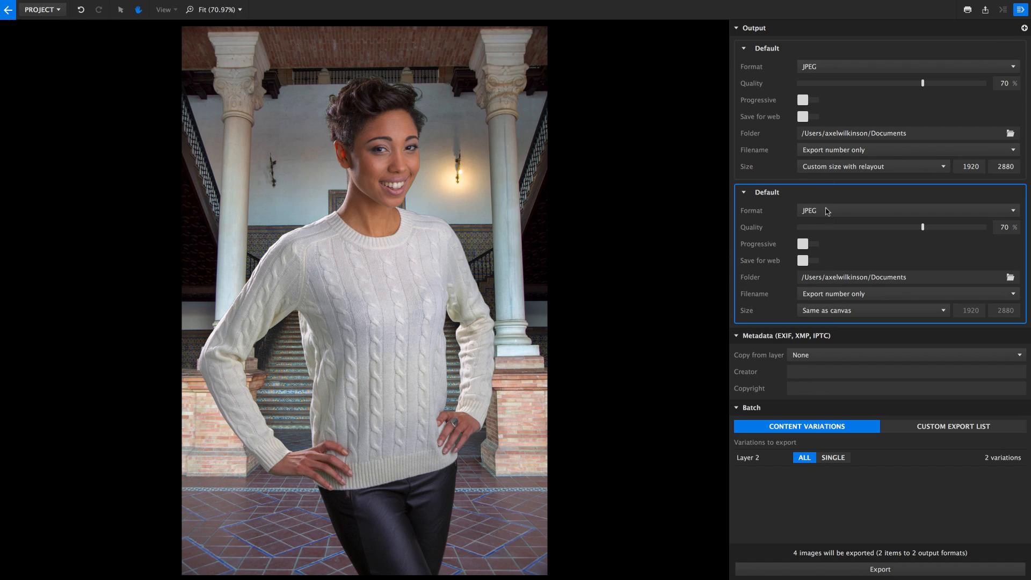
click(826, 211)
click(817, 237)
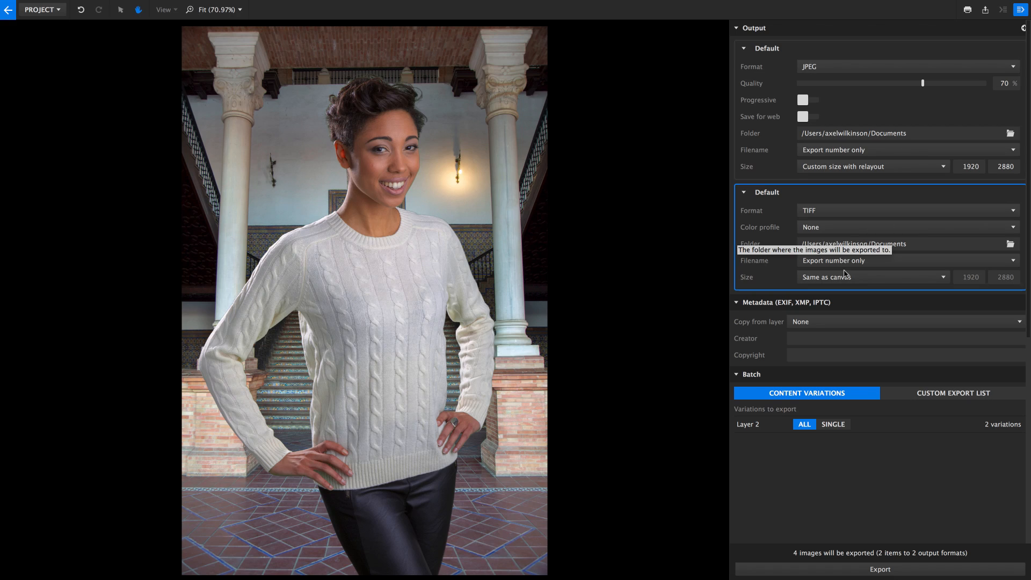
double_click(768, 192)
text(TIFF)
Rename the first output, still called Default, to JPEG Preview
double_click(771, 49)
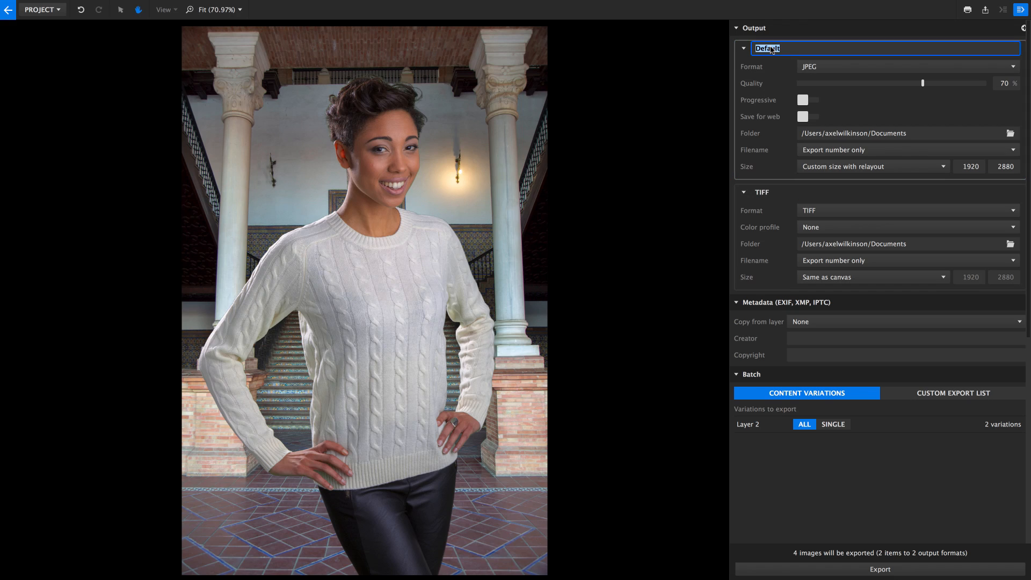
text(JPEG Preview)
key(Tab)
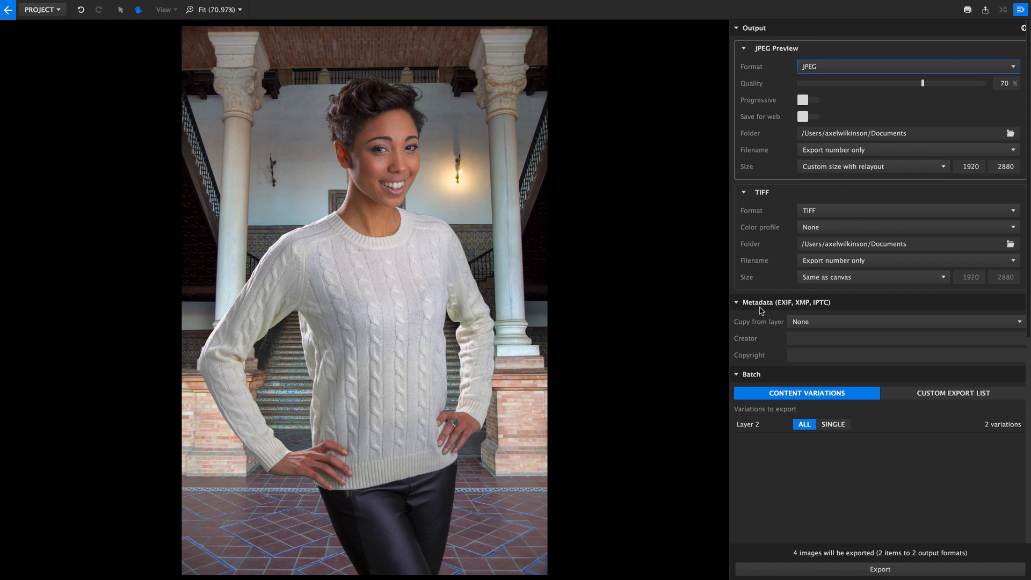
Fill in the export metadata with creator "Me" and copyright "© 2018", leaving Copy from layer at None
click(1019, 323)
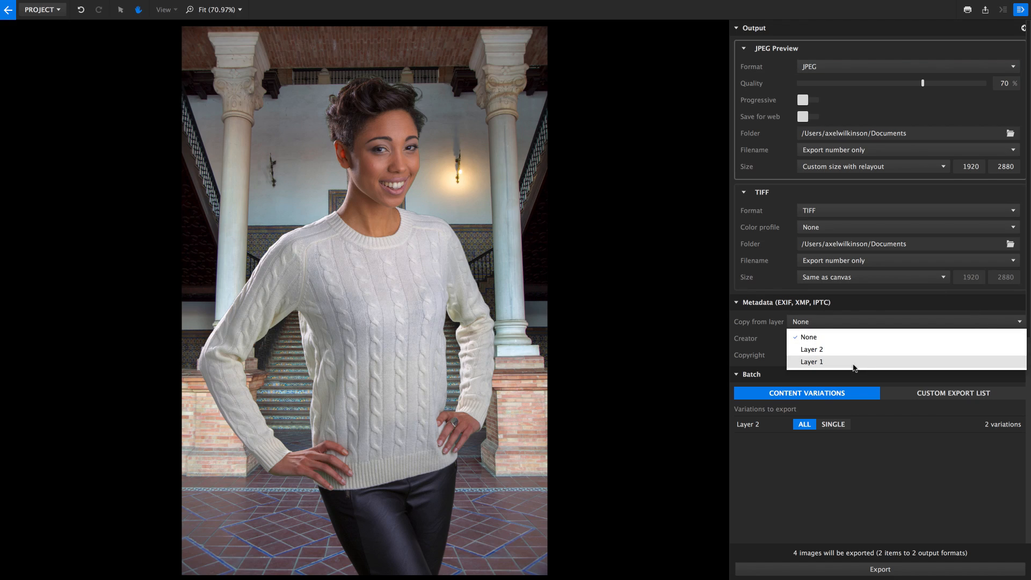
click(764, 342)
click(799, 337)
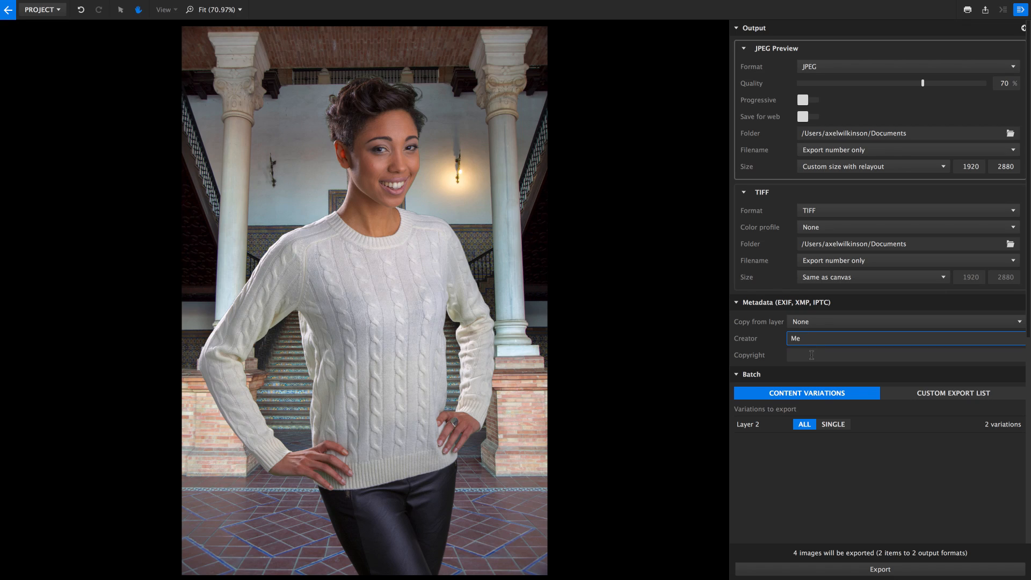
click(811, 355)
text(© )
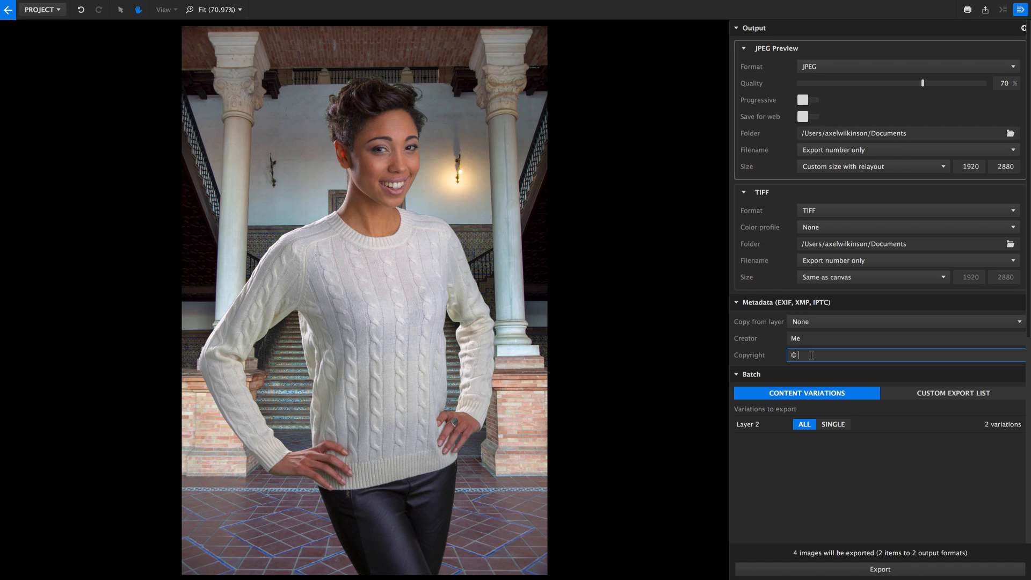
text(2018)
Check the custom export list mode for the batch, and return to content variations
click(812, 394)
click(947, 395)
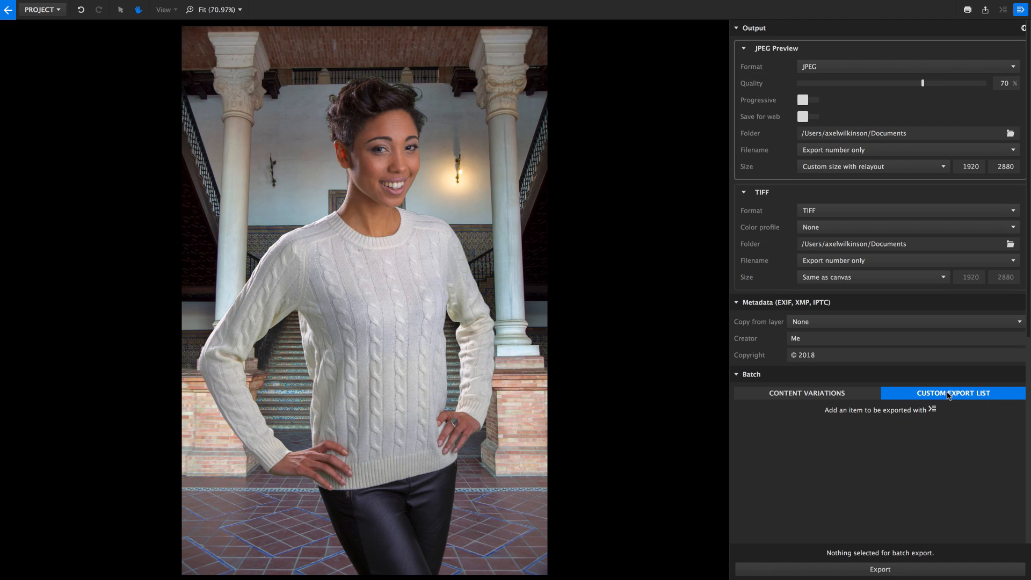
click(829, 397)
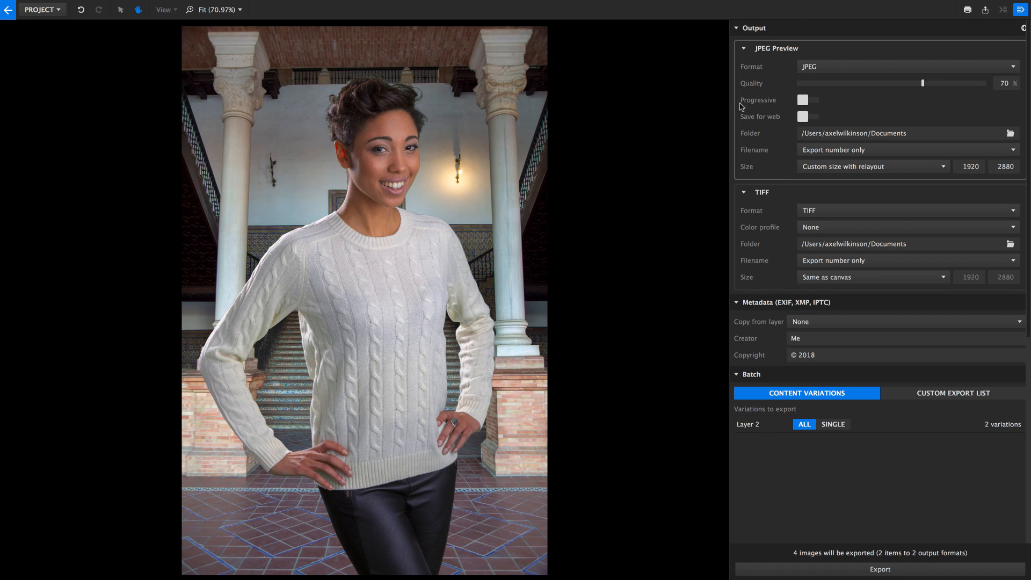
Export all Layer 2 variations with the JPEG Preview and TIFF outputs, and dismiss the batch report
click(782, 49)
click(766, 194)
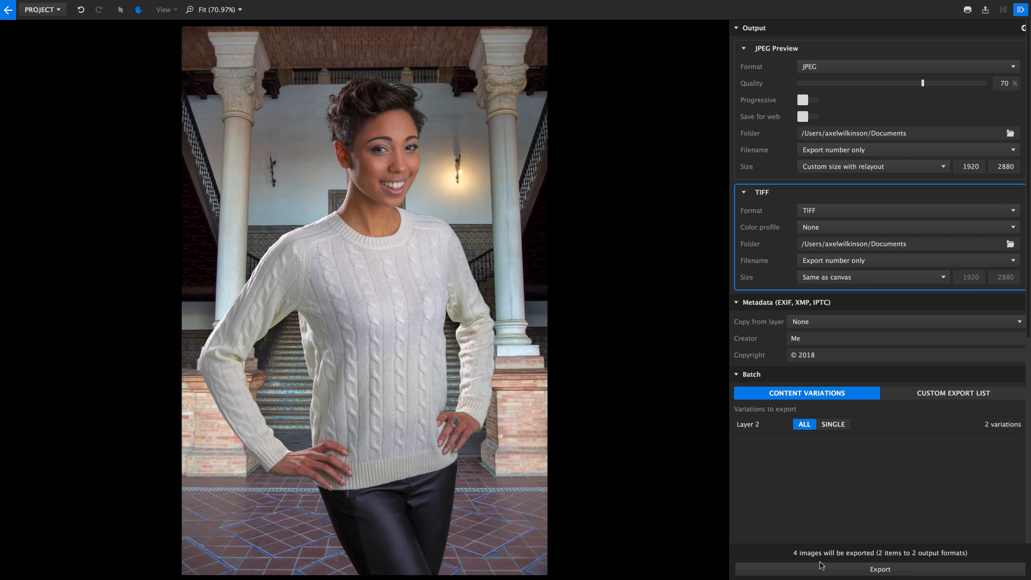
click(919, 571)
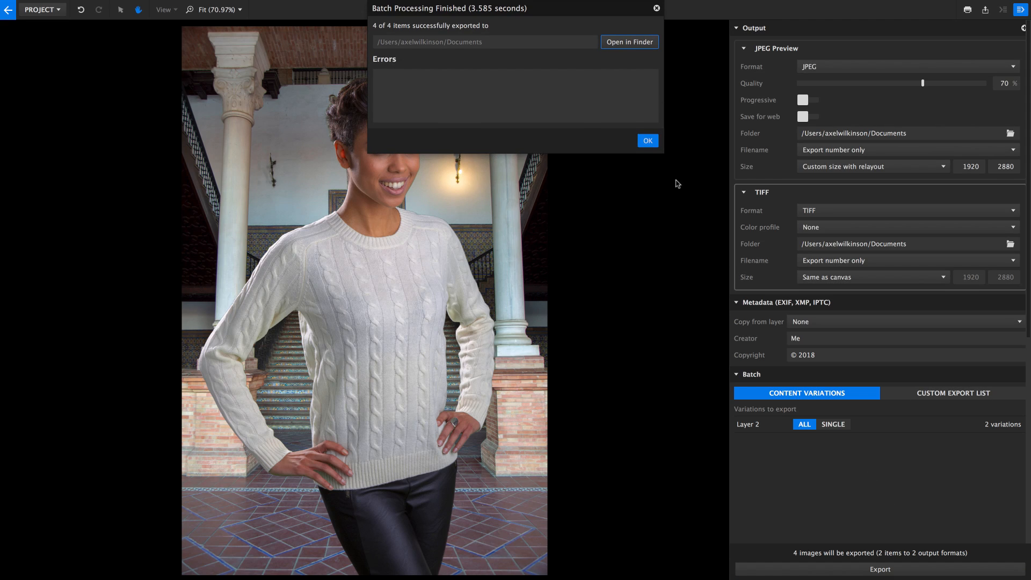
click(648, 141)
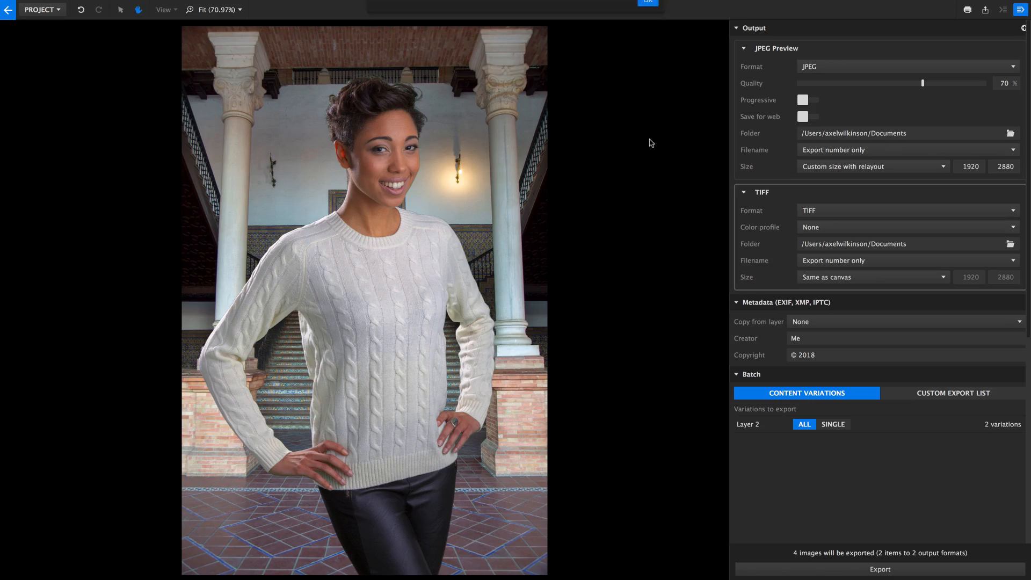